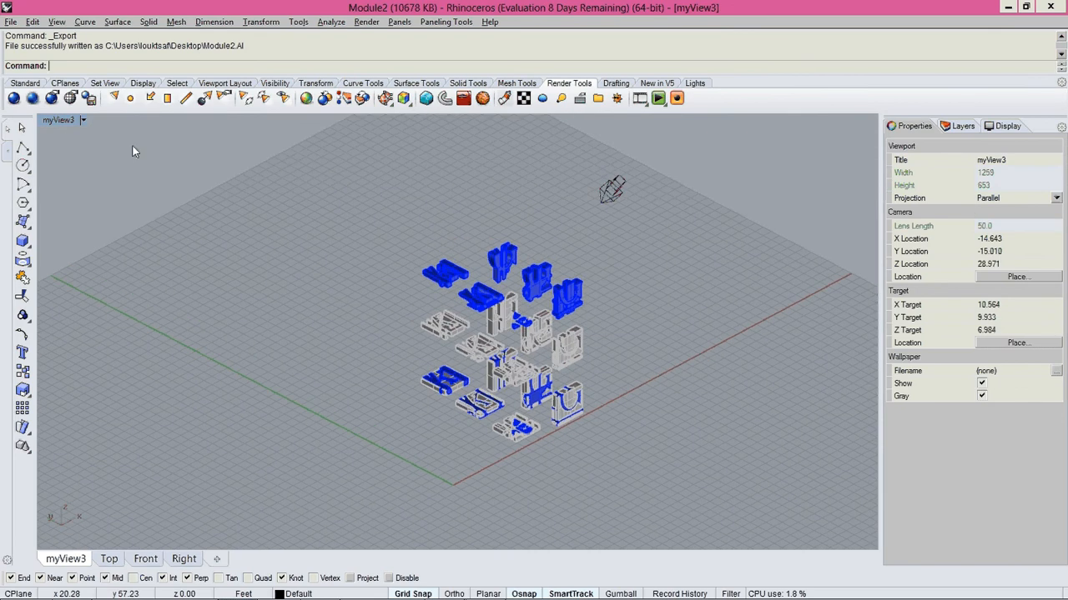
Restore the saved named view myView3 in the perspective viewport
left_click(63, 122)
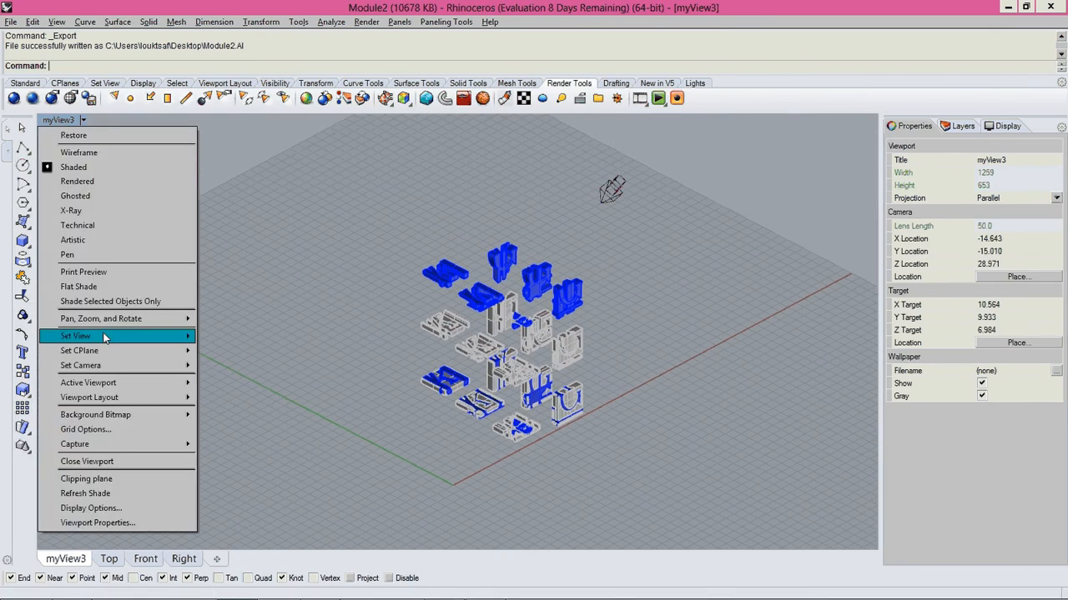
mouse_move(105, 338)
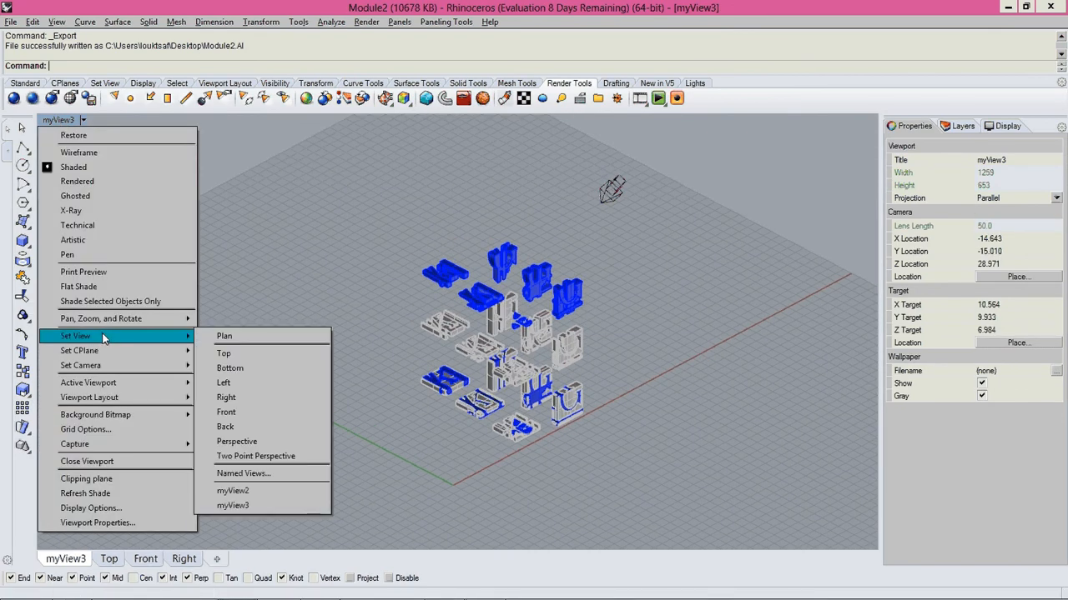
left_click(242, 506)
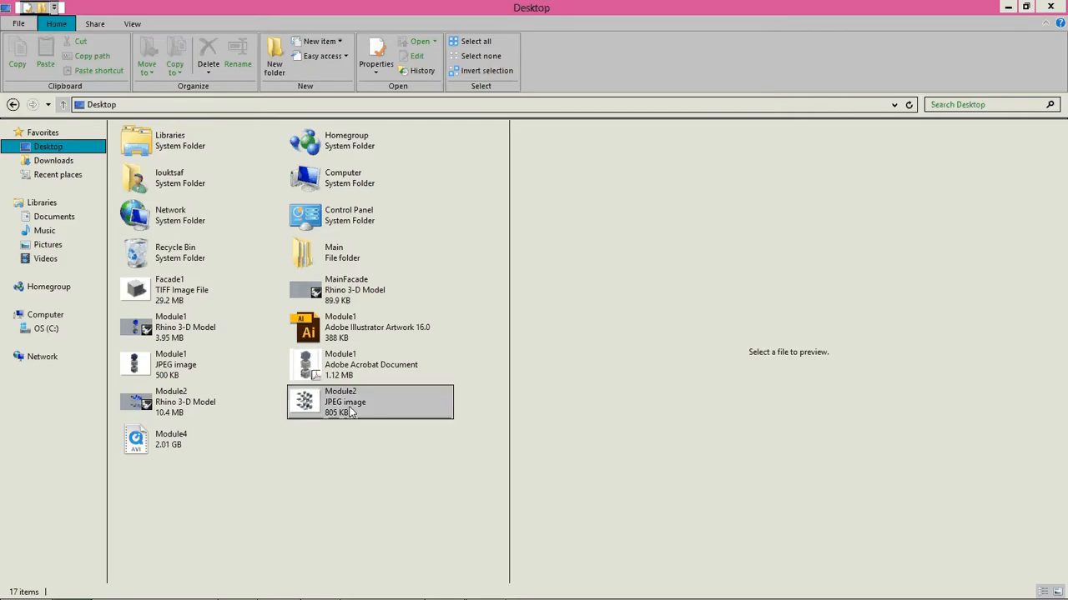
left_click(349, 407)
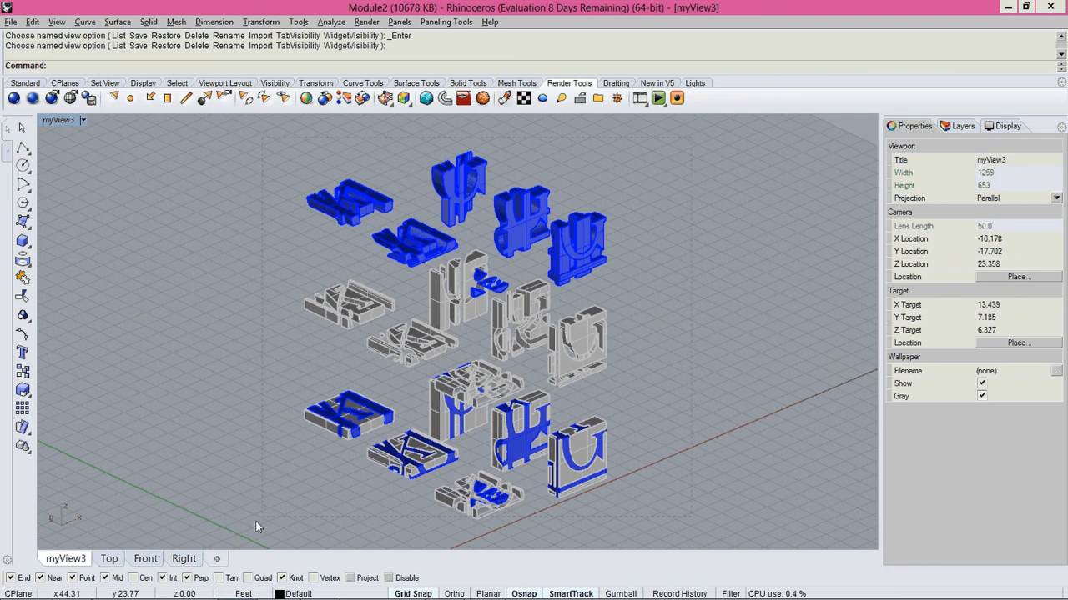
Select all objects and run Make2D from the current view, showing hidden lines and the viewport rectangle and maintaining source layers
key("ctrl+a")
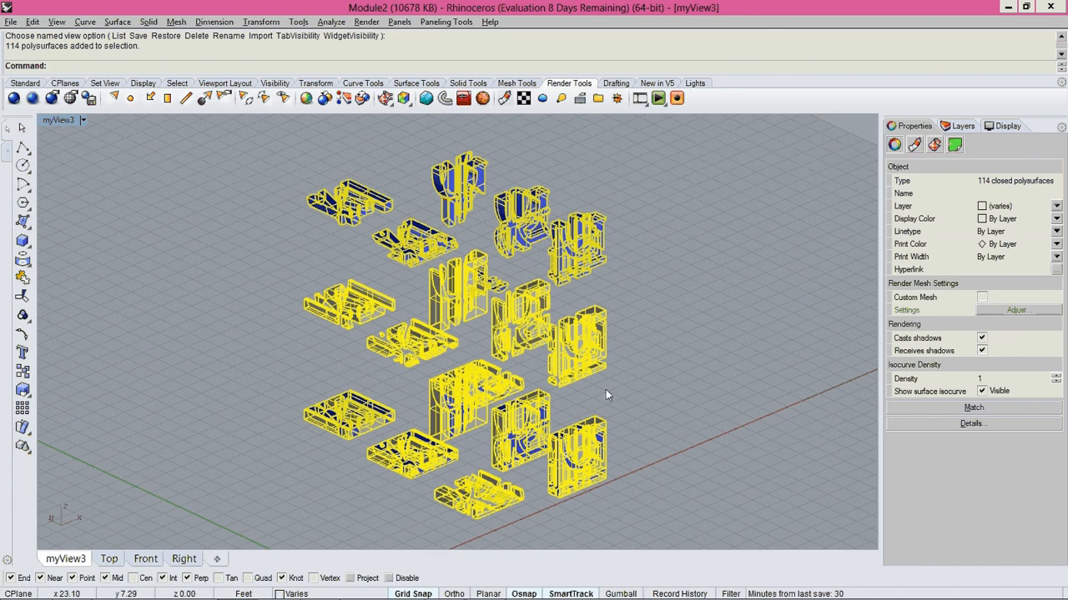
type("Make2D")
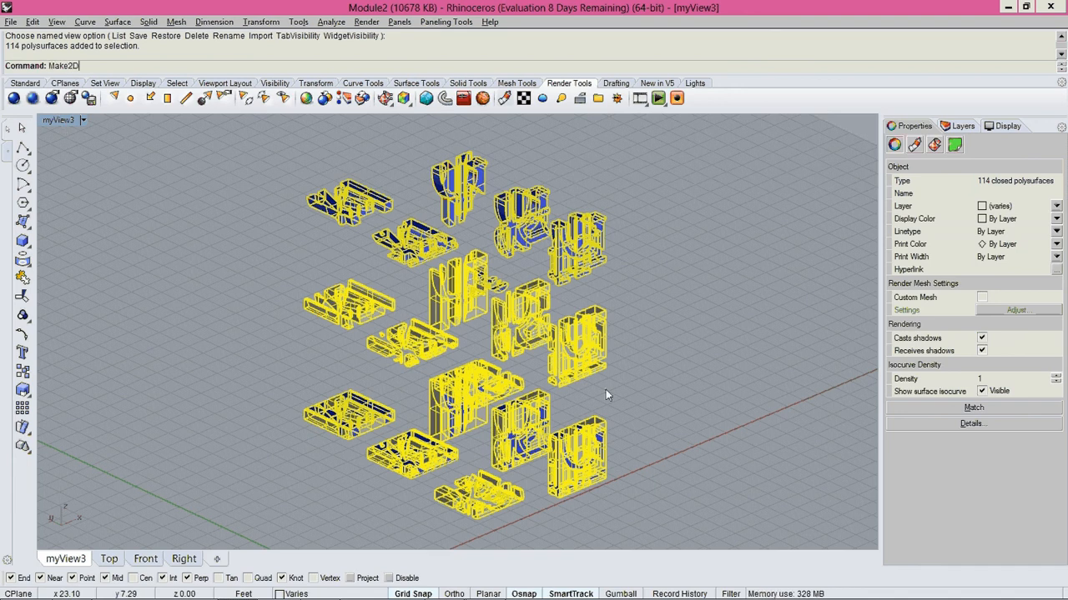
key("Return")
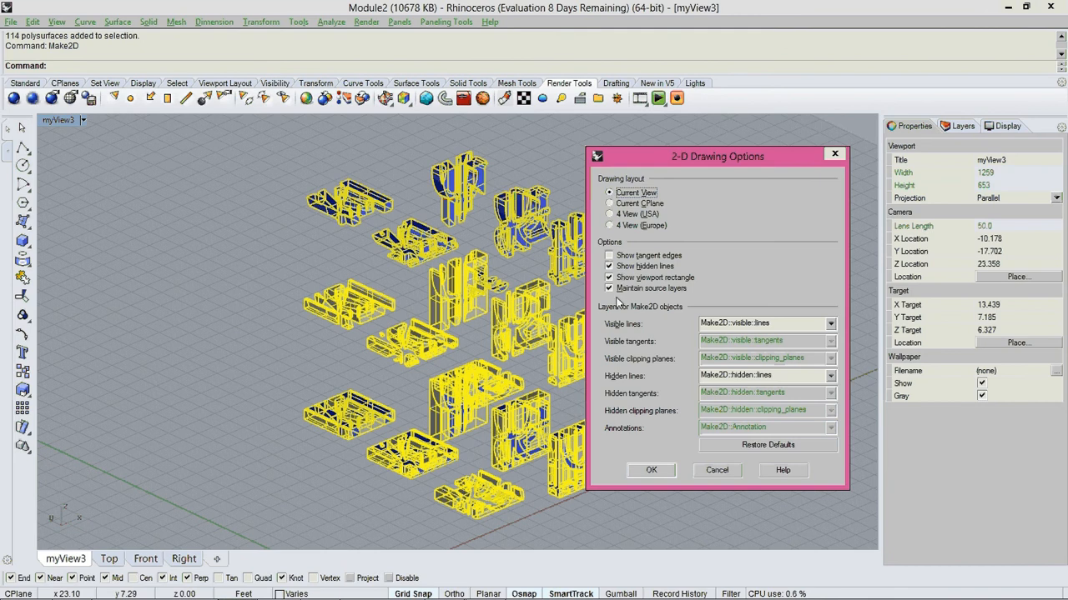
left_click(652, 470)
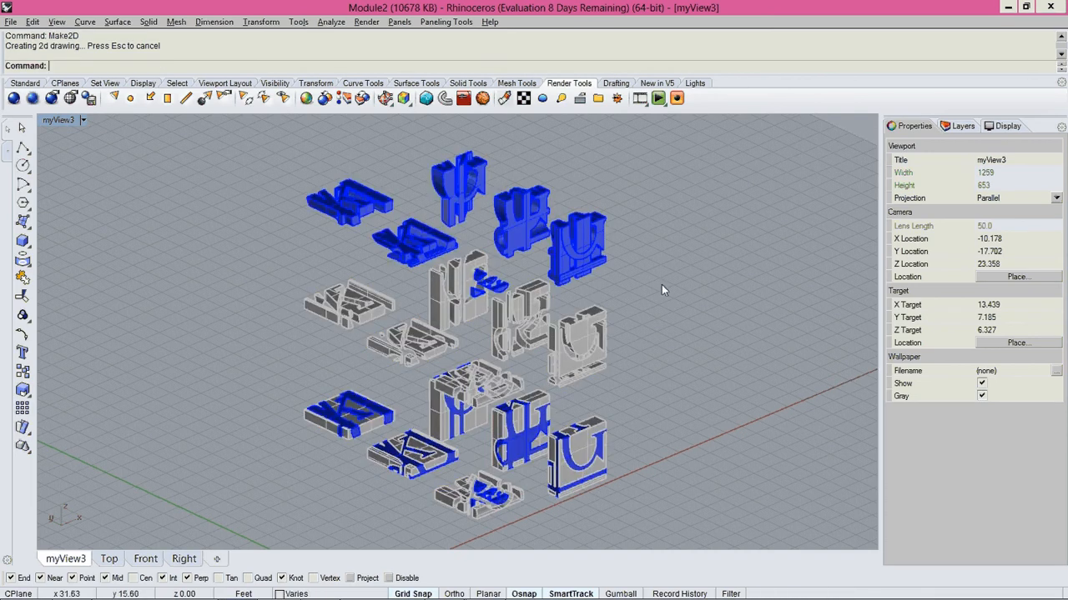
Open the Layers panel and turn on the Make2D layer
left_click(964, 127)
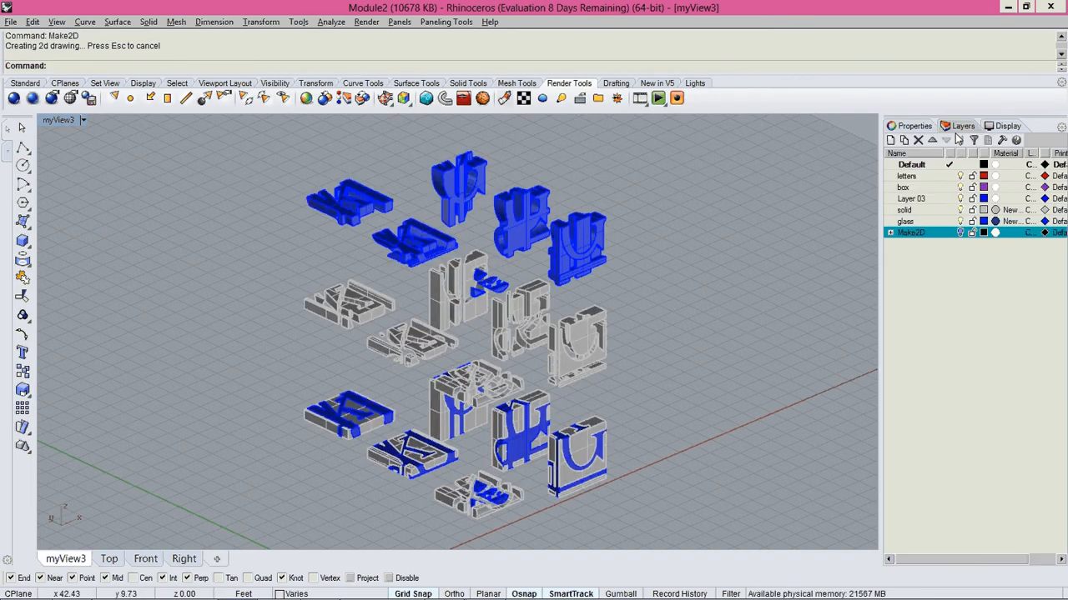
left_click(961, 234)
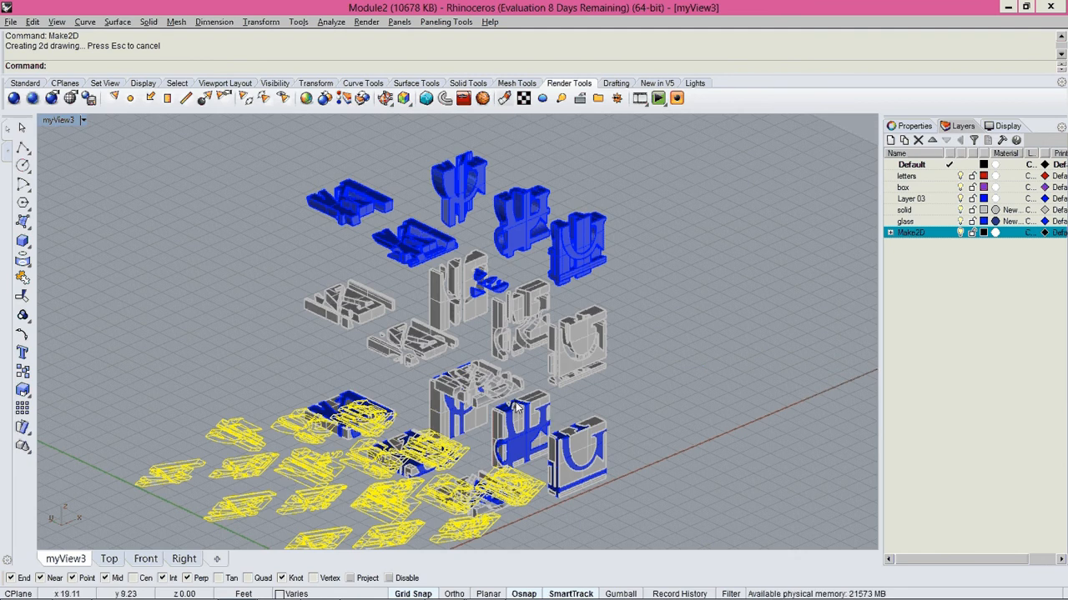
Maximize the Top viewport to show the flattened Make2D drawing
key("ctrl+F1")
right_click_drag(324, 301, 413, 319)
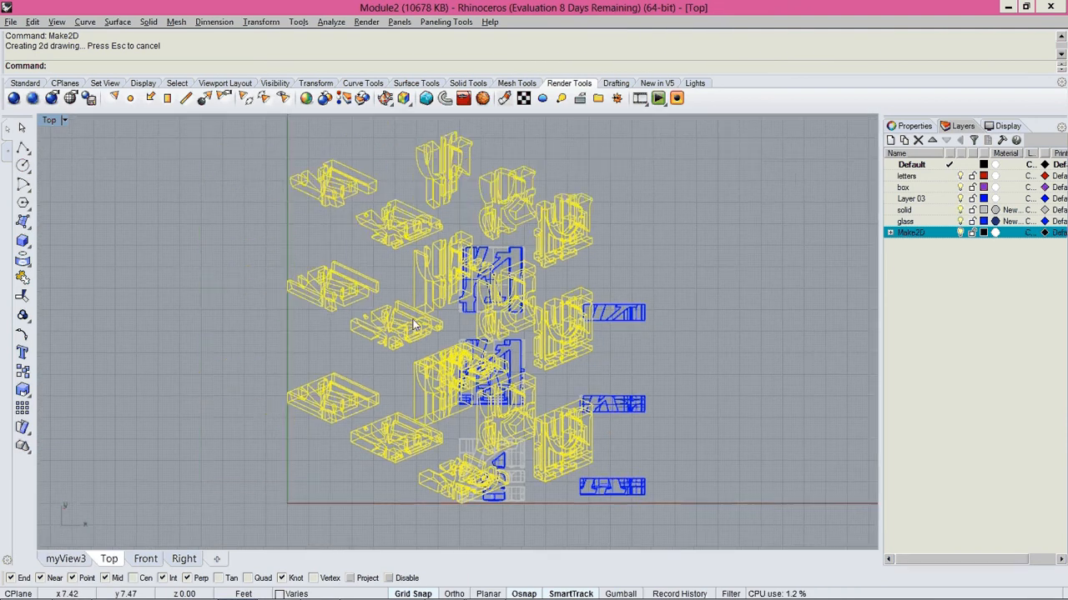
Export the selected drawing to the Desktop as Module2 in Adobe Illustrator format, using a snapshot of the current view
left_click(11, 22)
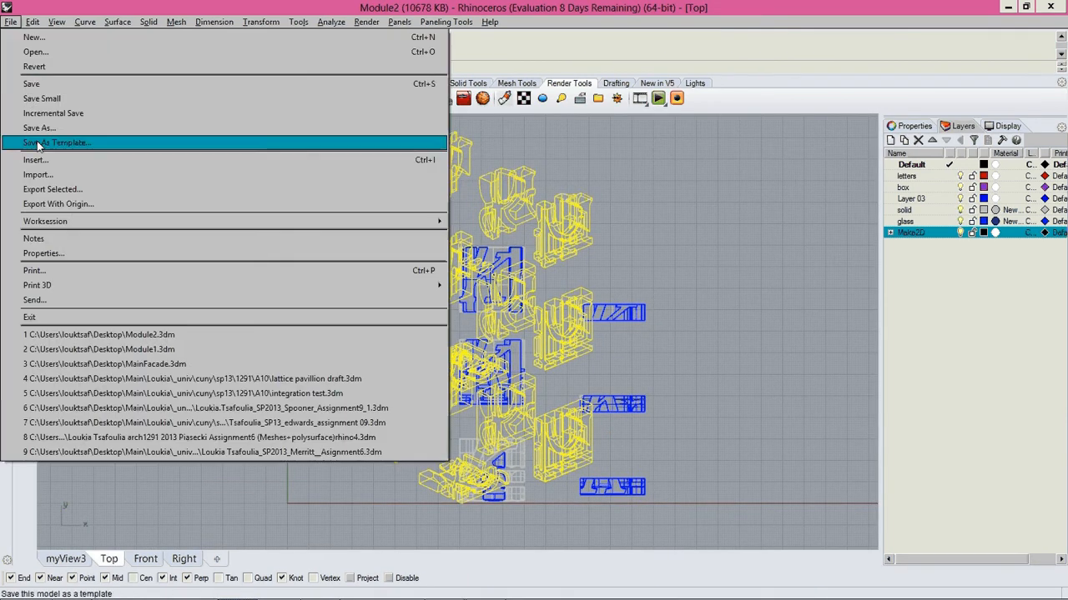
left_click(40, 189)
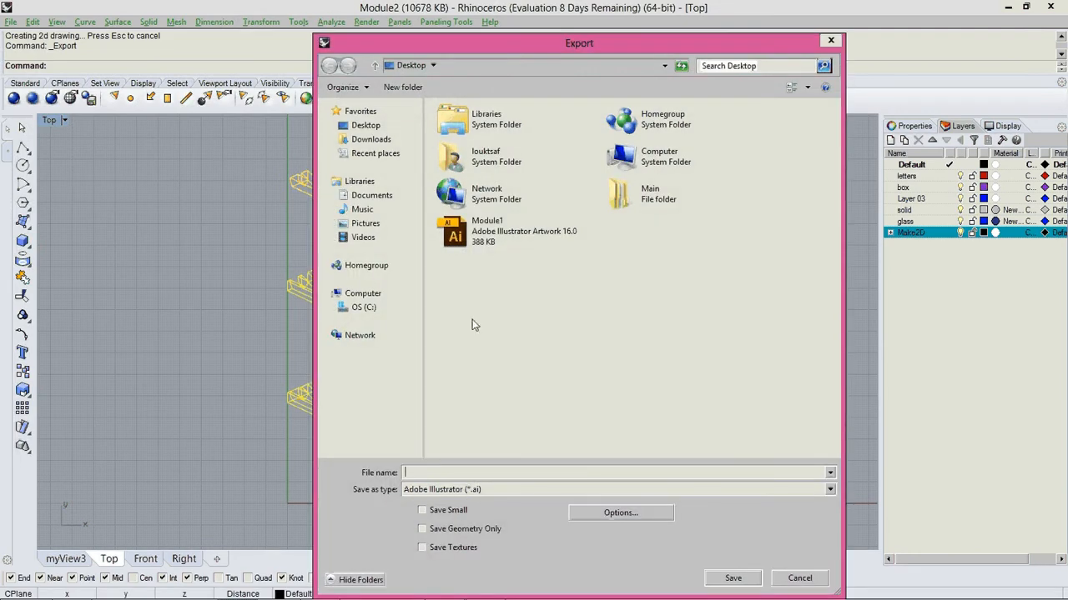
left_click(485, 247)
left_click(475, 472)
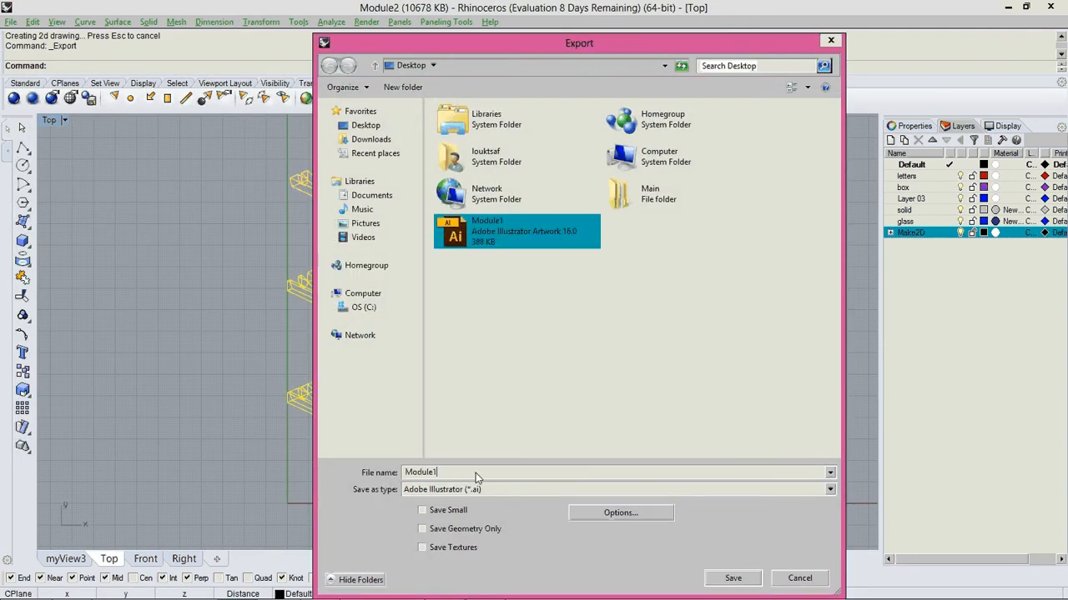
key("BackSpace")
type("2")
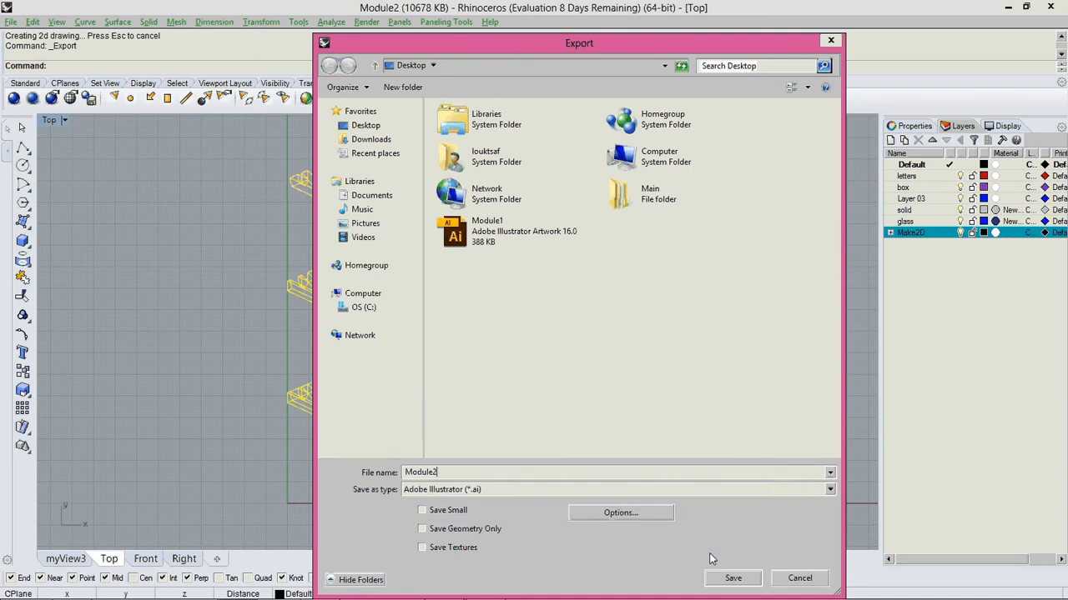
left_click(731, 579)
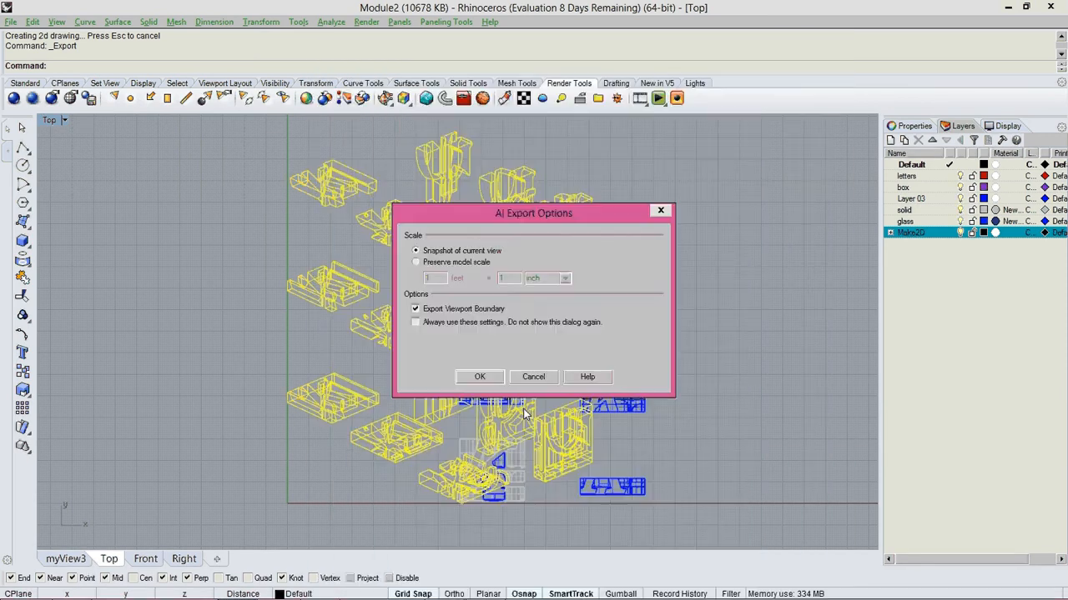
left_click(479, 377)
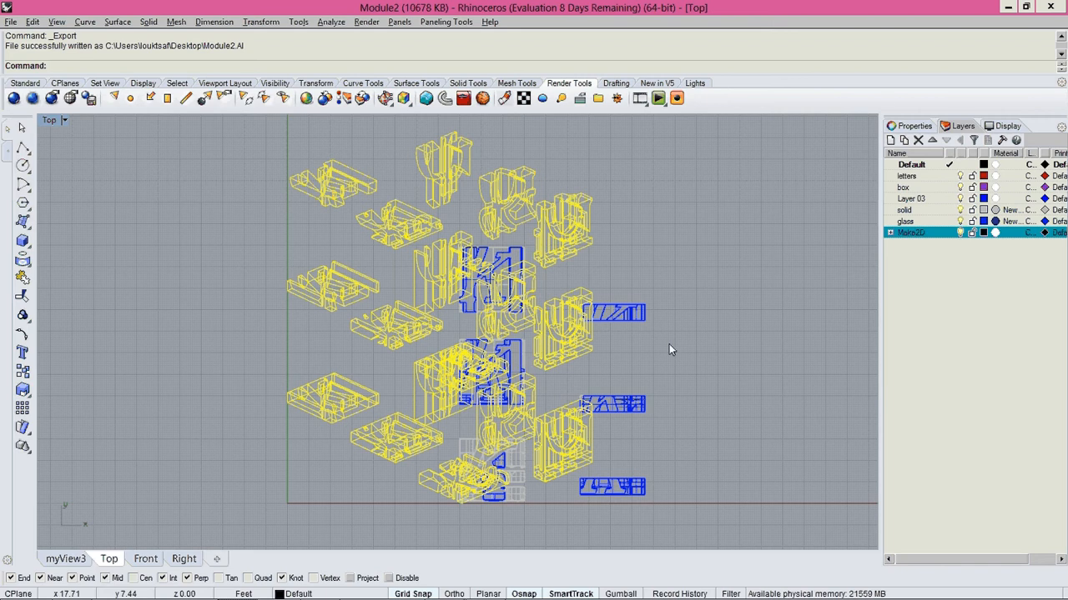
Turn off the Make2D layer and switch to Adobe Illustrator
left_click(961, 234)
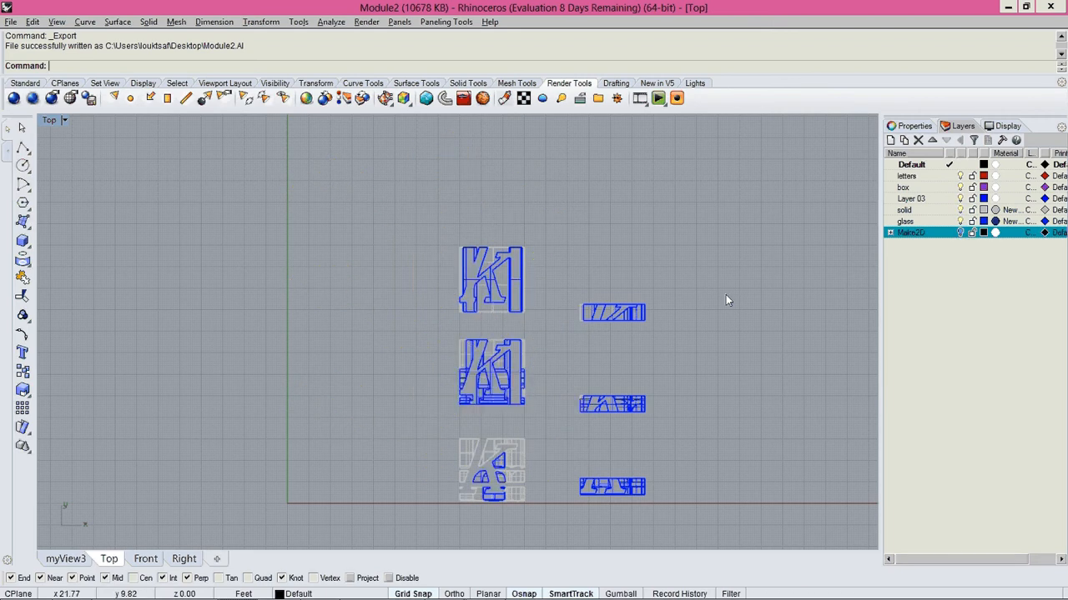
key("alt+Tab")
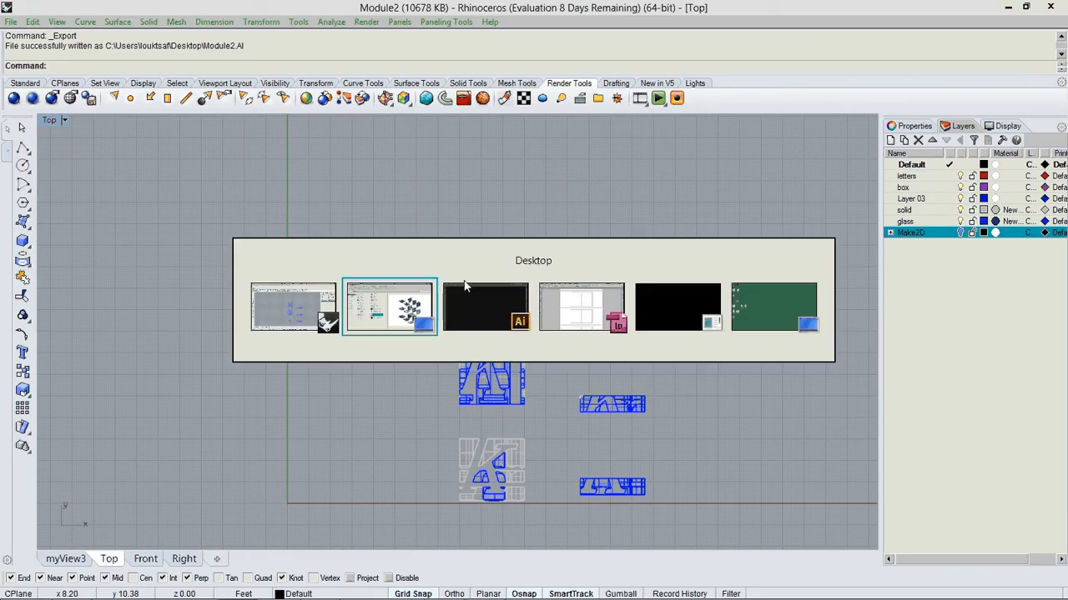
Create a new Letter-size print document
left_click(38, 9)
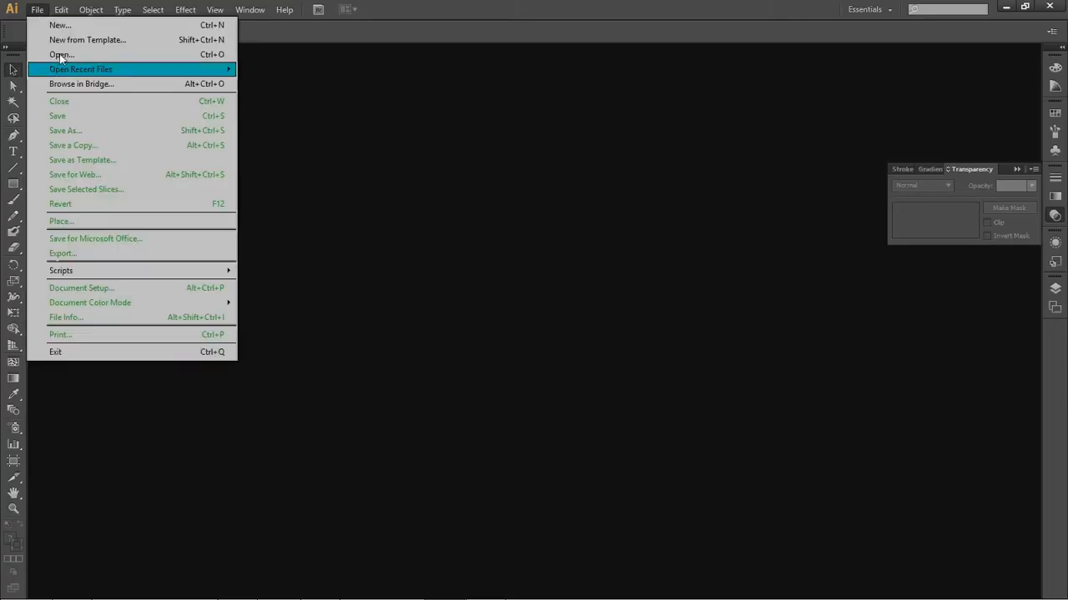
left_click(60, 26)
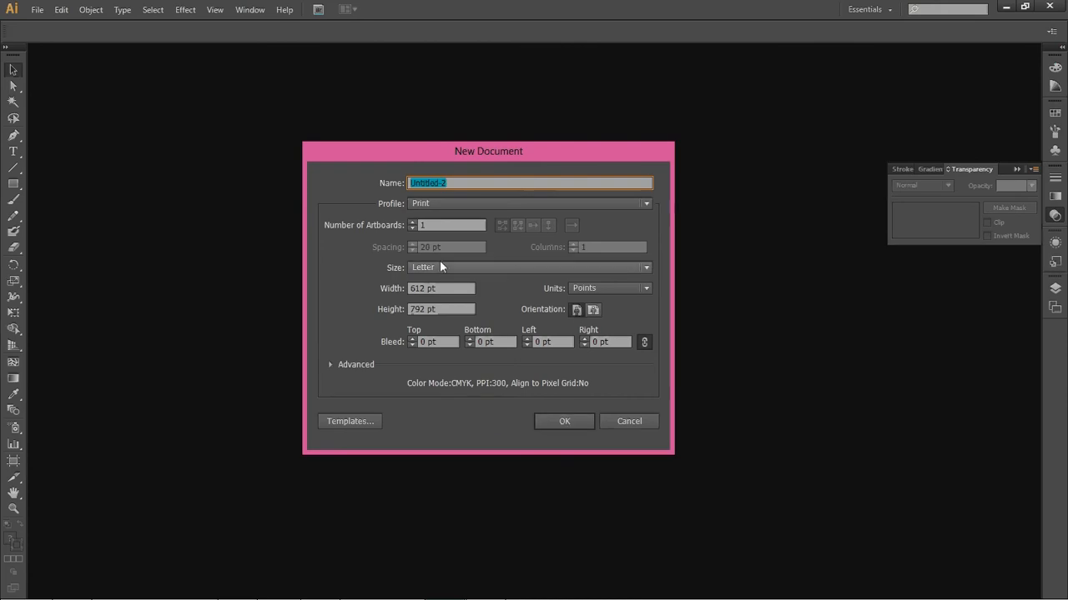
left_click(566, 422)
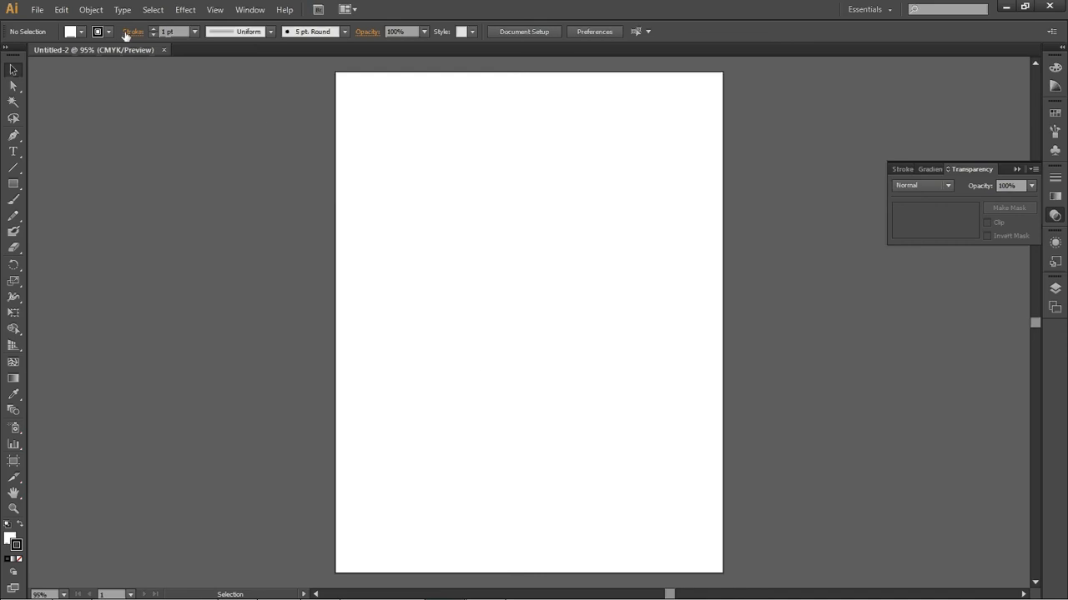
Open the exported Module2 Illustrator file from the Desktop
left_click(36, 12)
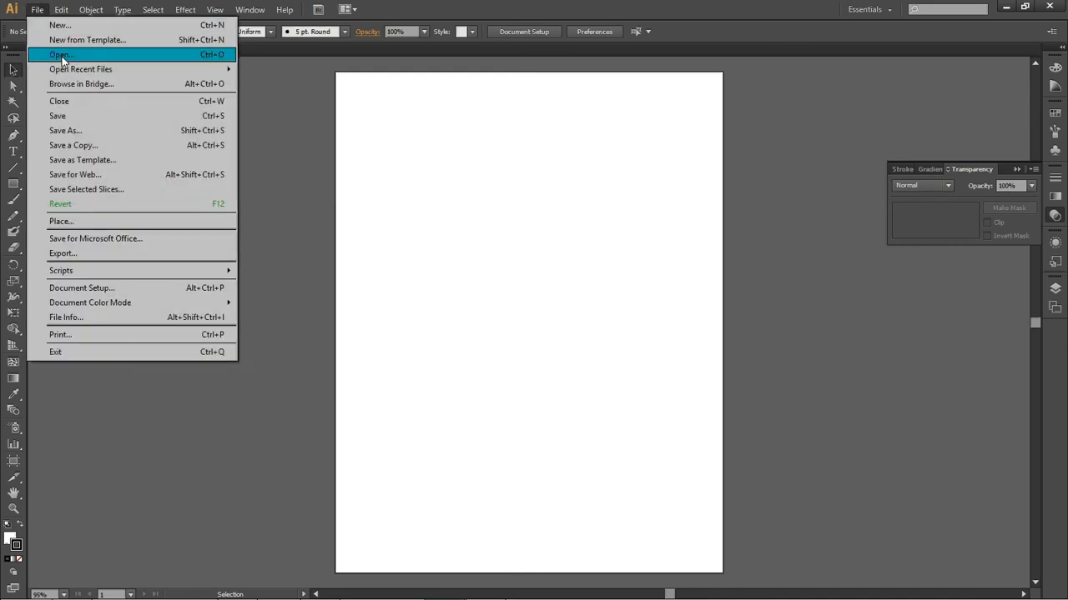
left_click(63, 50)
left_click(420, 317)
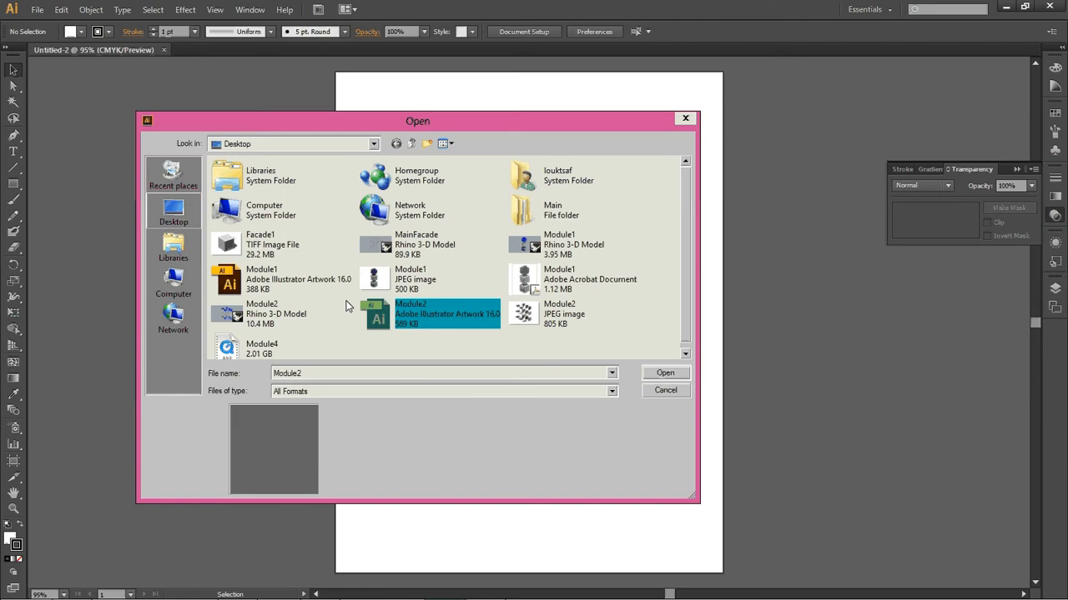
left_click(665, 373)
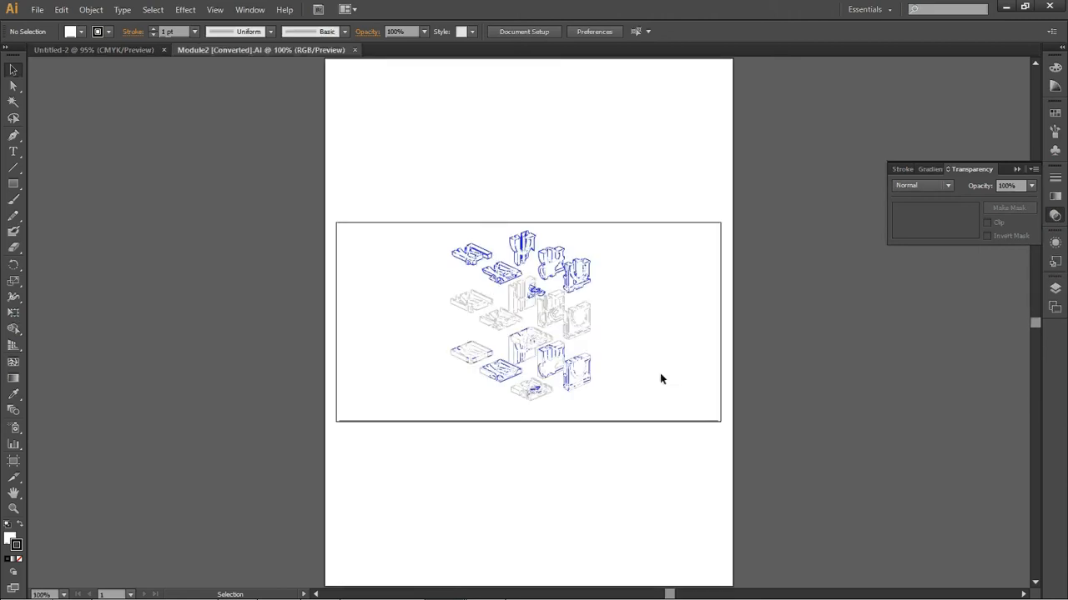
Copy the whole Module2 drawing and paste it into the new Untitled-2 document
left_click_drag(287, 180, 750, 456)
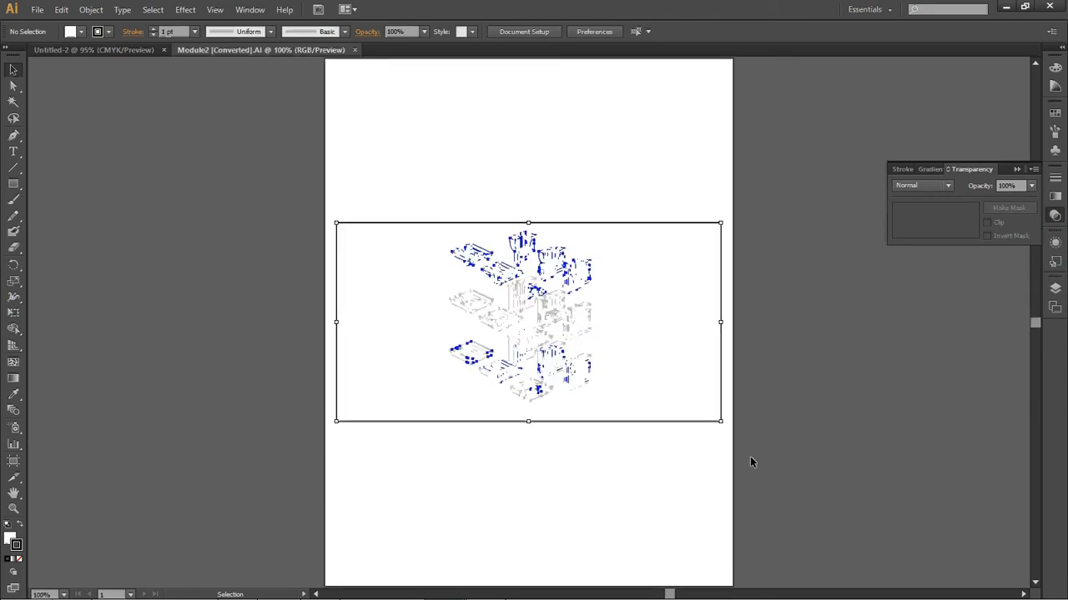
key("a")
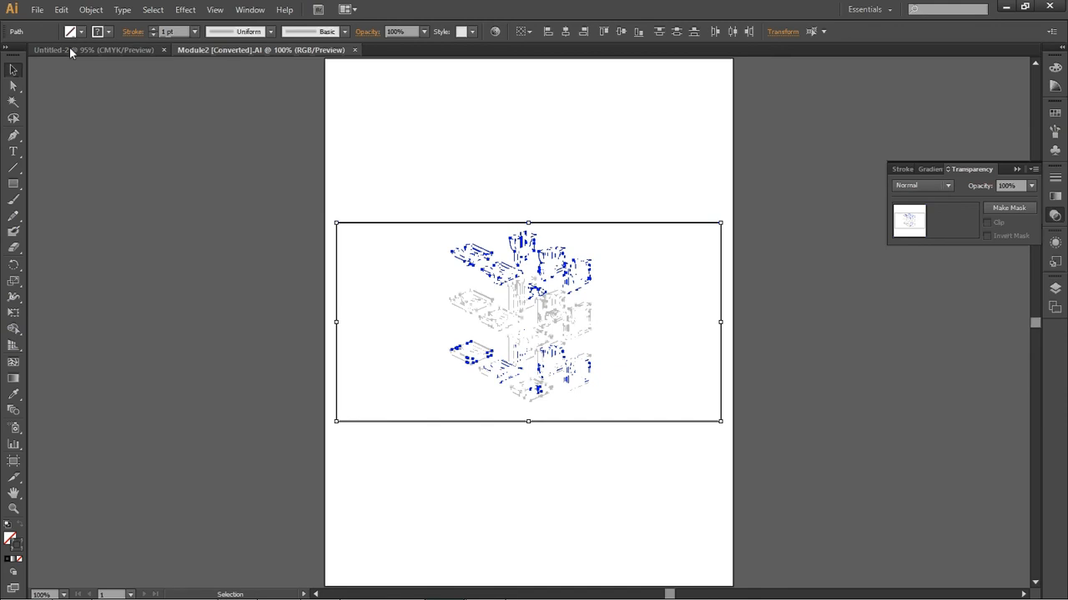
left_click(69, 49)
key("v")
key("ctrl+v")
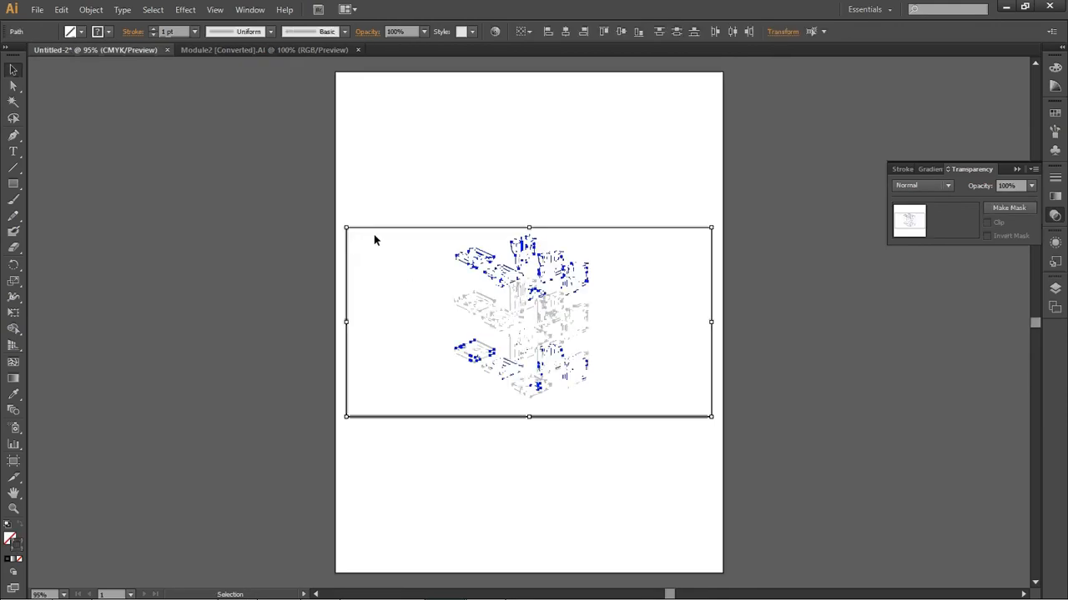
left_click(708, 174)
left_click(709, 226)
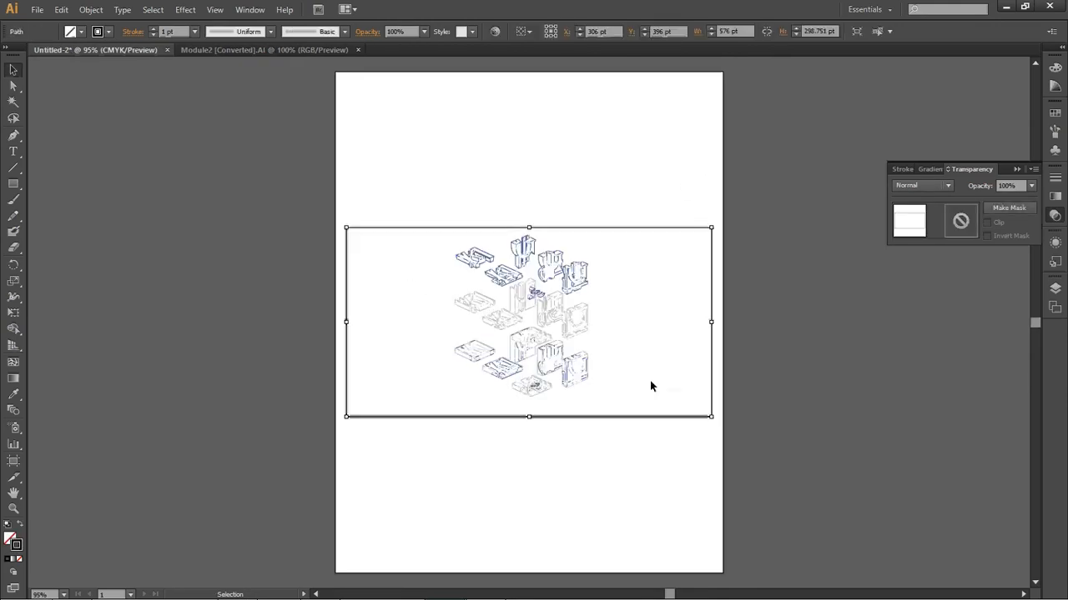
left_click(384, 165)
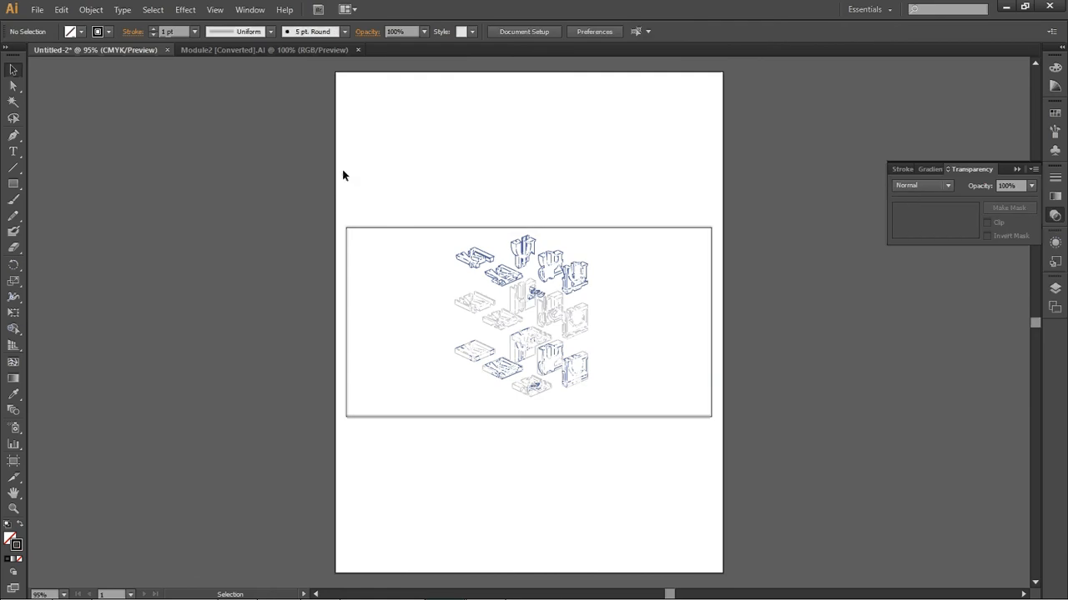
Select the pasted drawing and scale it up by its corners so the modules fill the page
left_click_drag(341, 174, 756, 475)
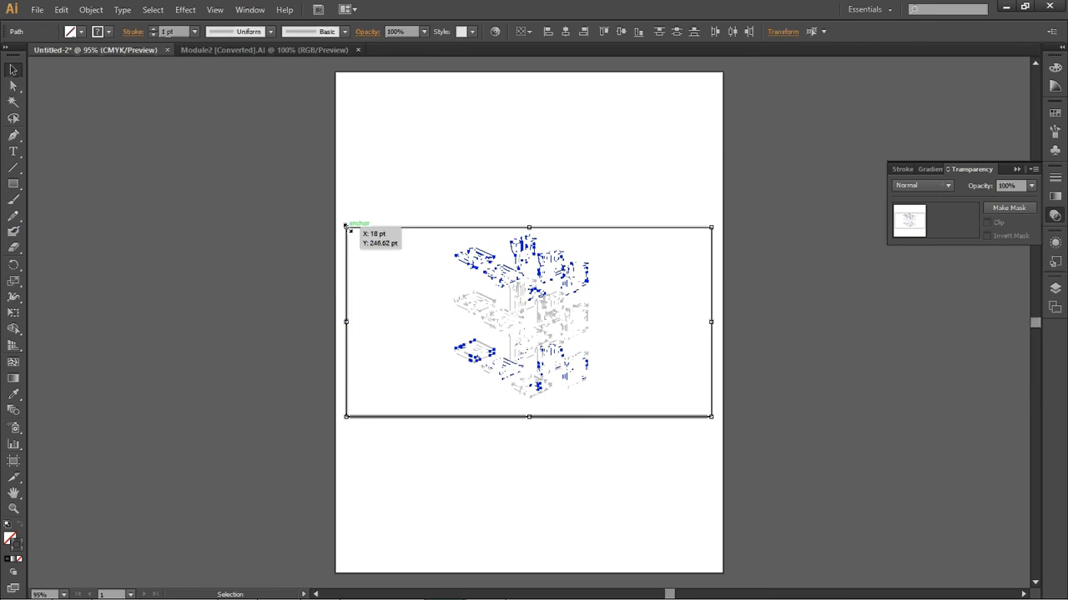
left_click_drag(346, 226, 118, 93)
left_click_drag(711, 417, 948, 539)
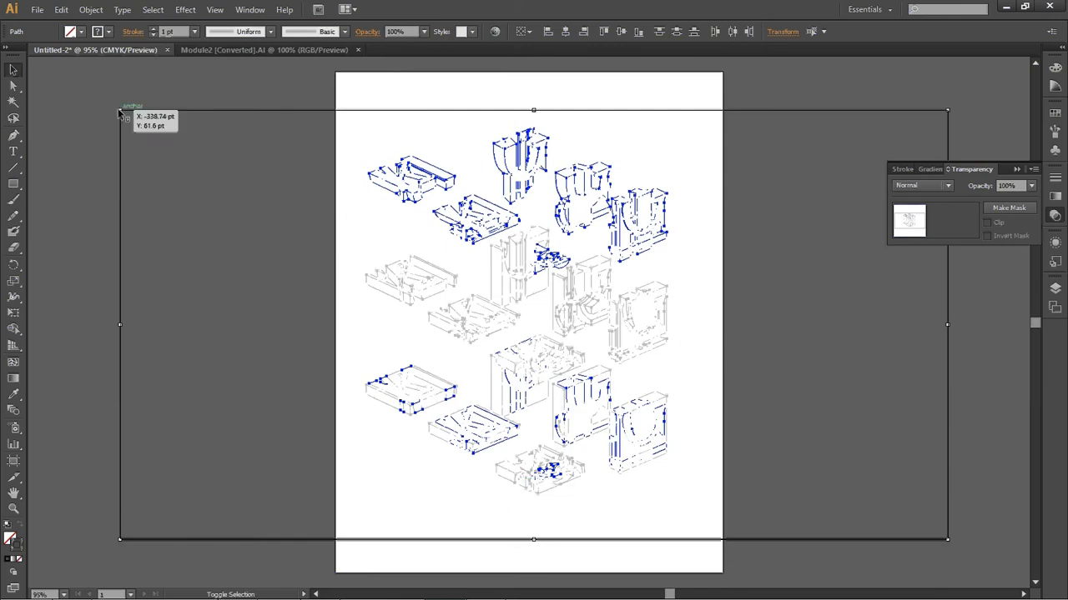
left_click_drag(119, 110, 128, 385)
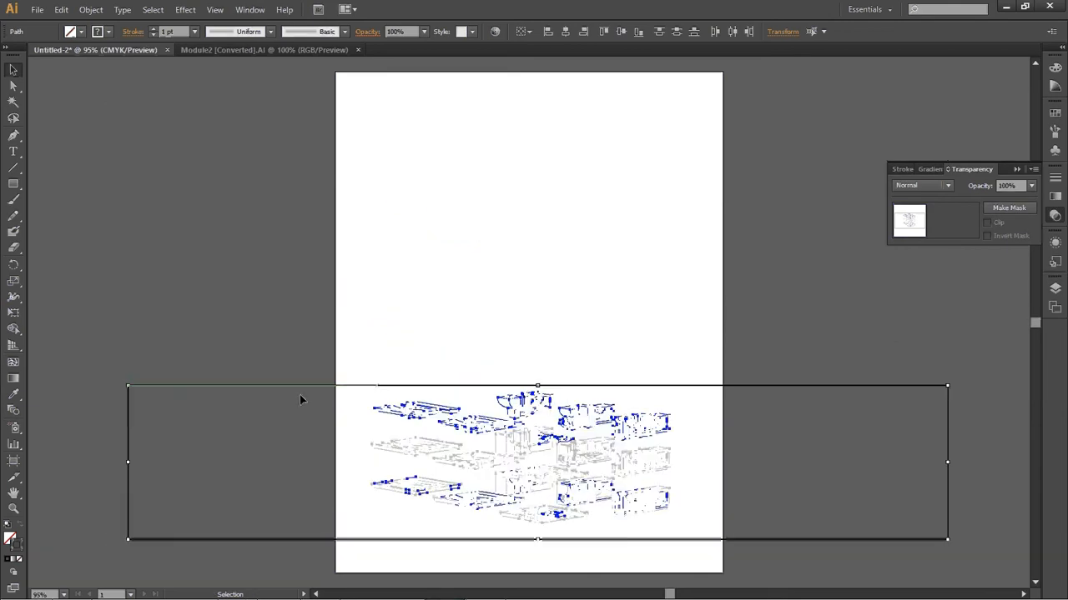
key("ctrl+z")
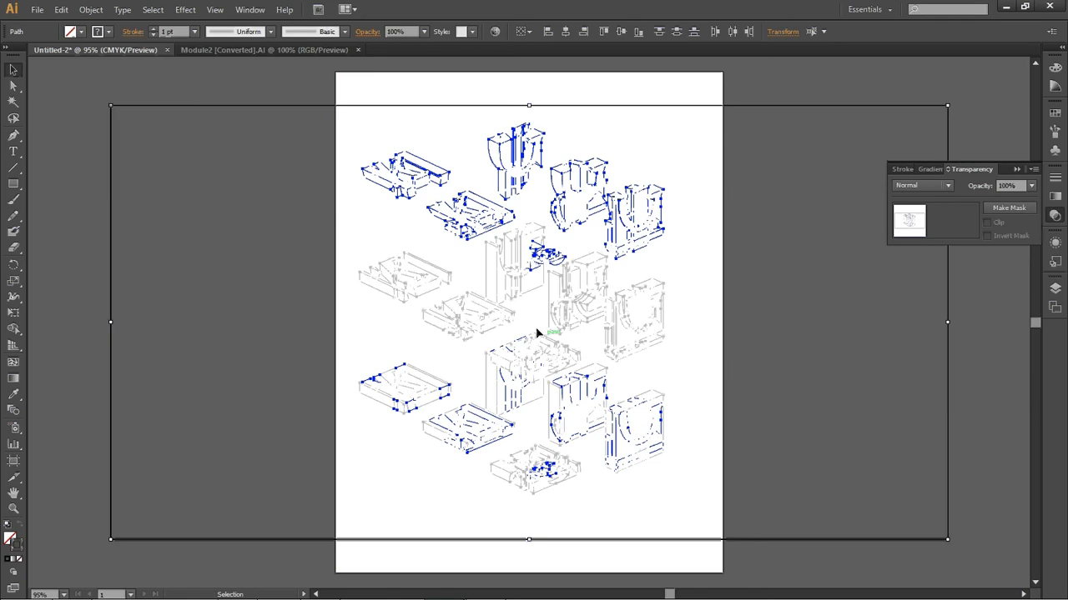
left_click_drag(110, 106, 84, 91)
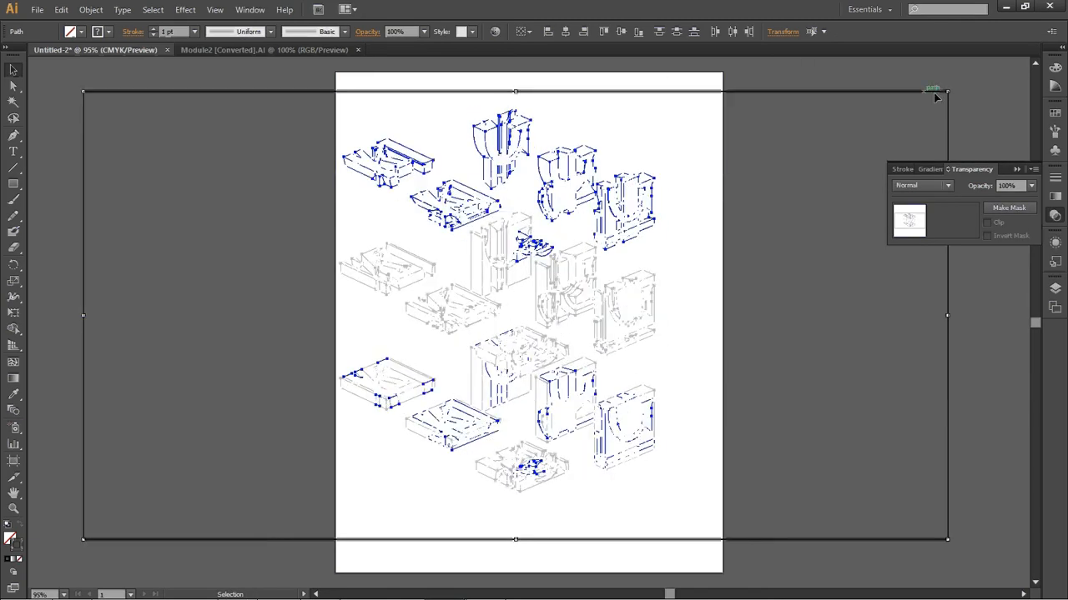
Scale the pasted line drawing slightly larger from its corner and nudge it into place on the page
left_click_drag(947, 91, 1001, 71)
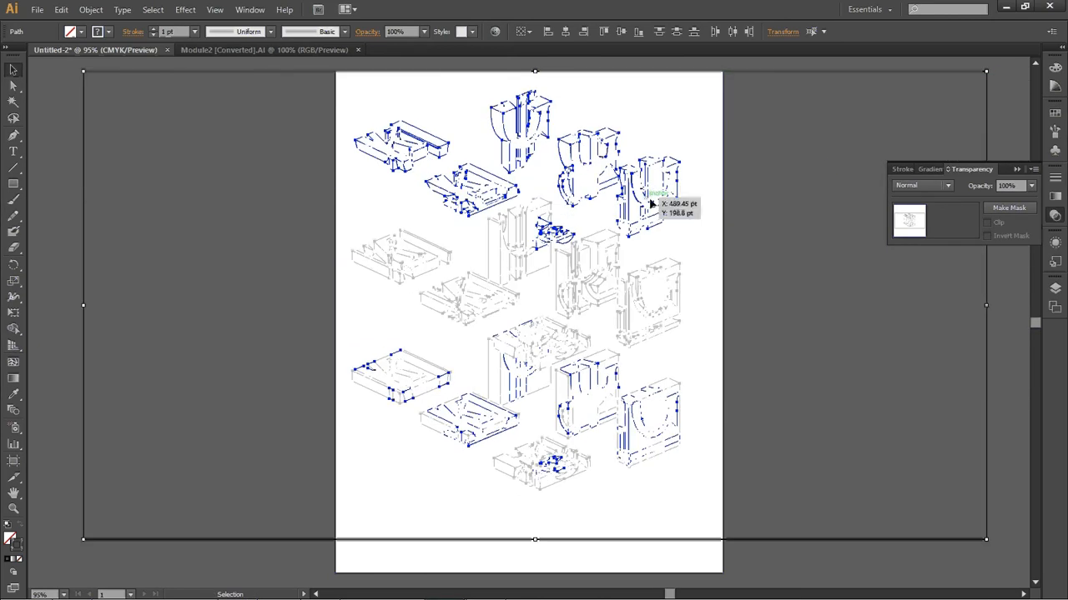
left_click_drag(652, 204, 670, 217)
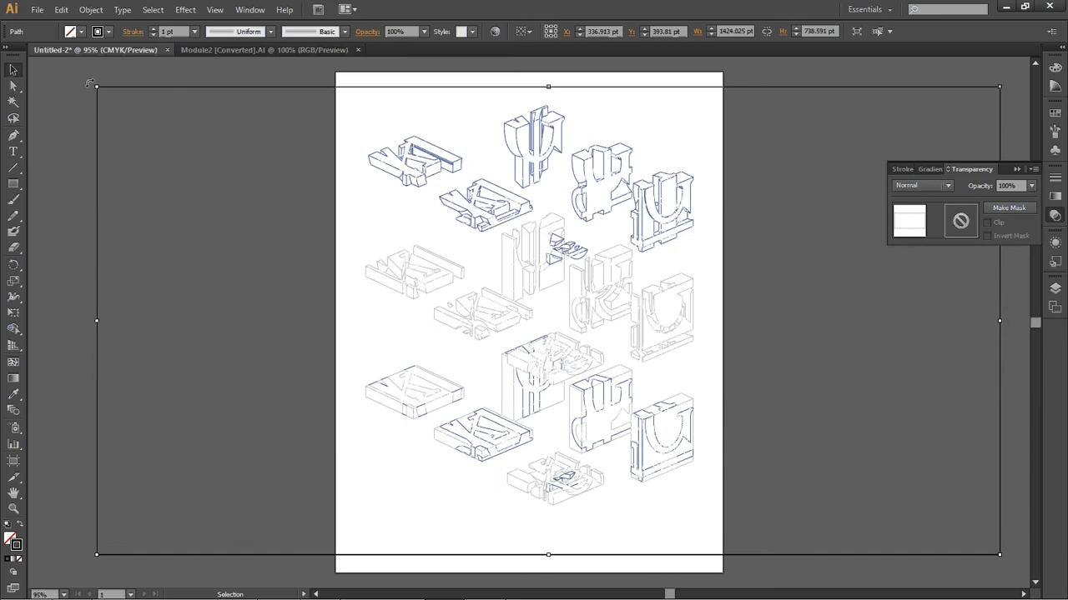
left_click(779, 465)
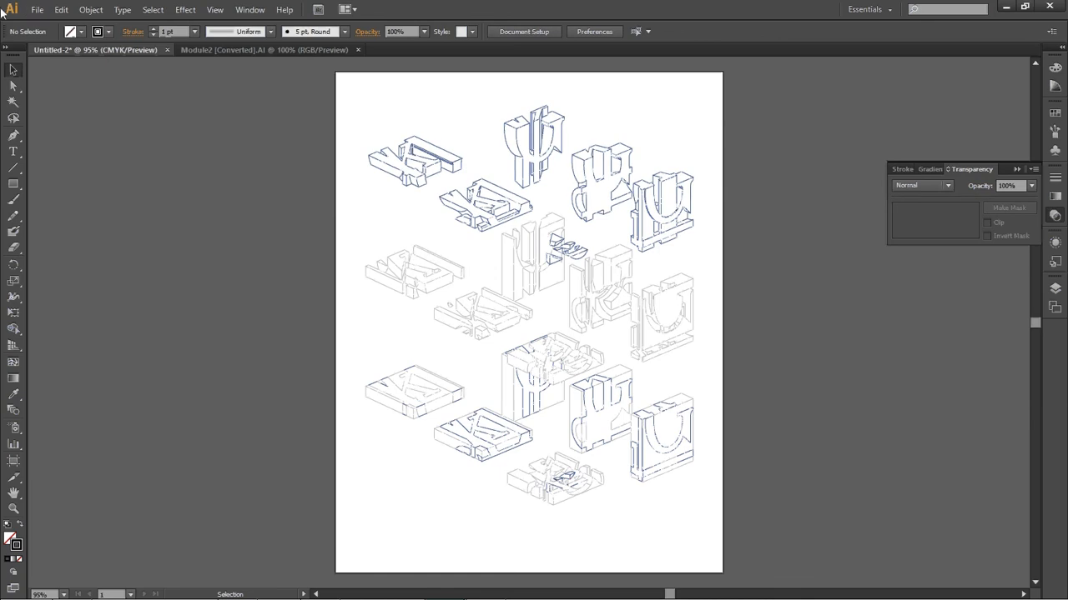
Place the Module2 JPEG image from the Desktop into the document and zoom out to see it
left_click(35, 11)
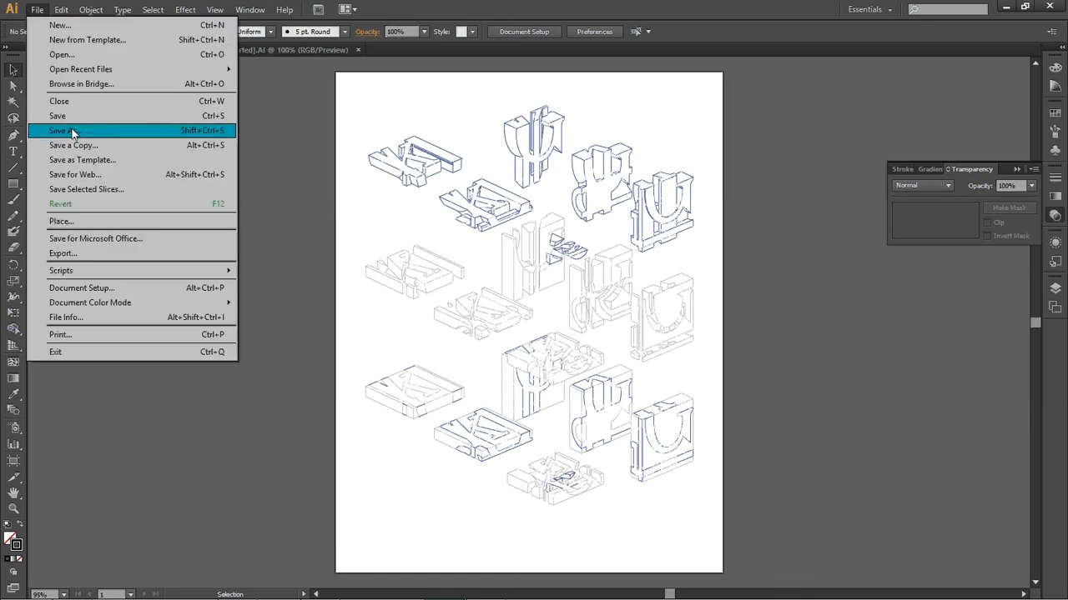
left_click(65, 222)
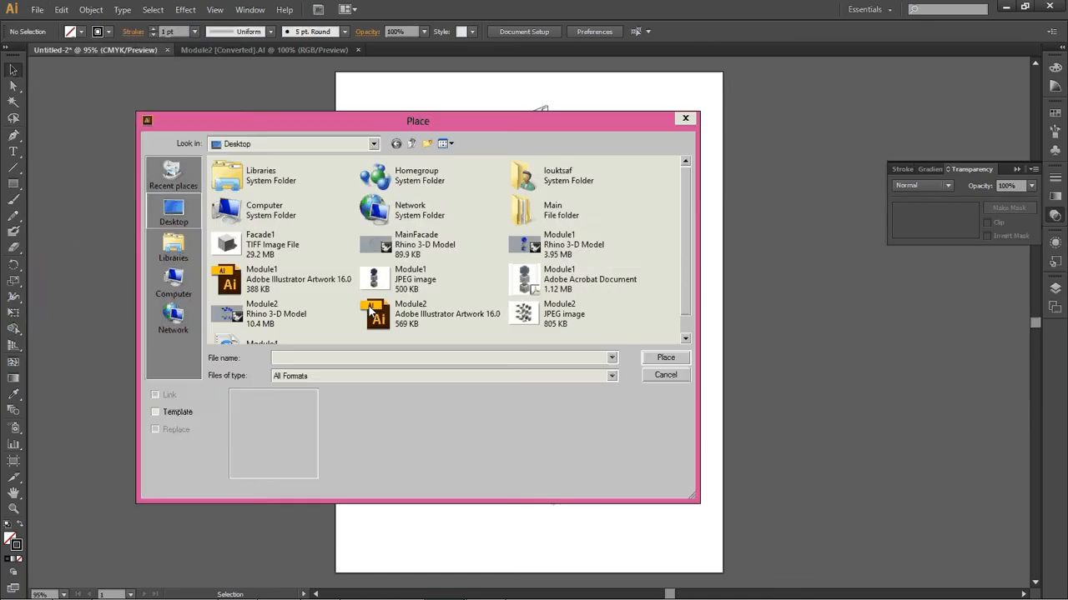
left_click(552, 314)
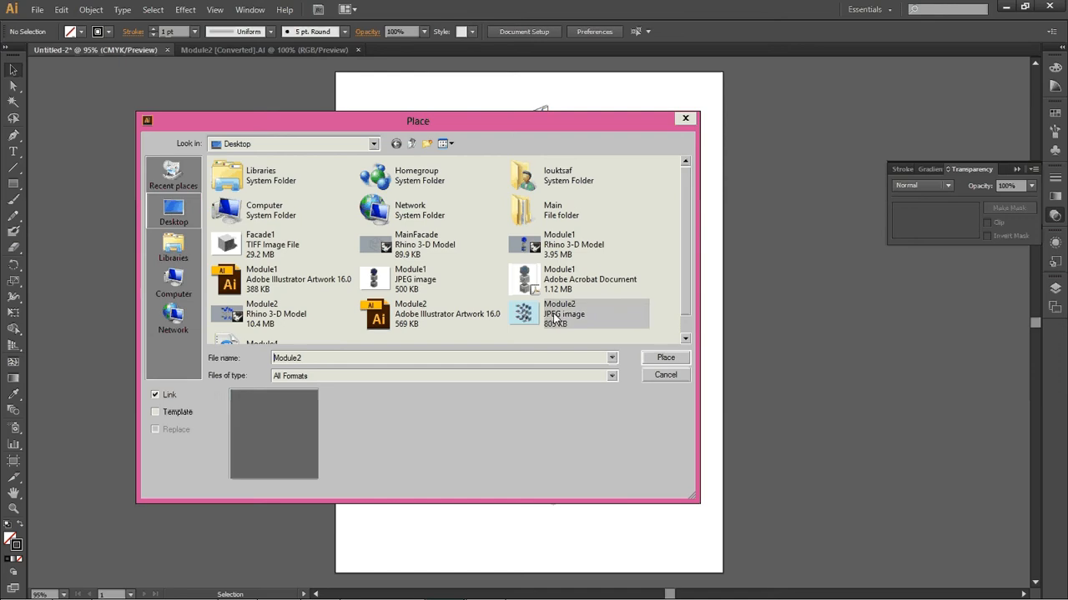
left_click(677, 358)
key("z")
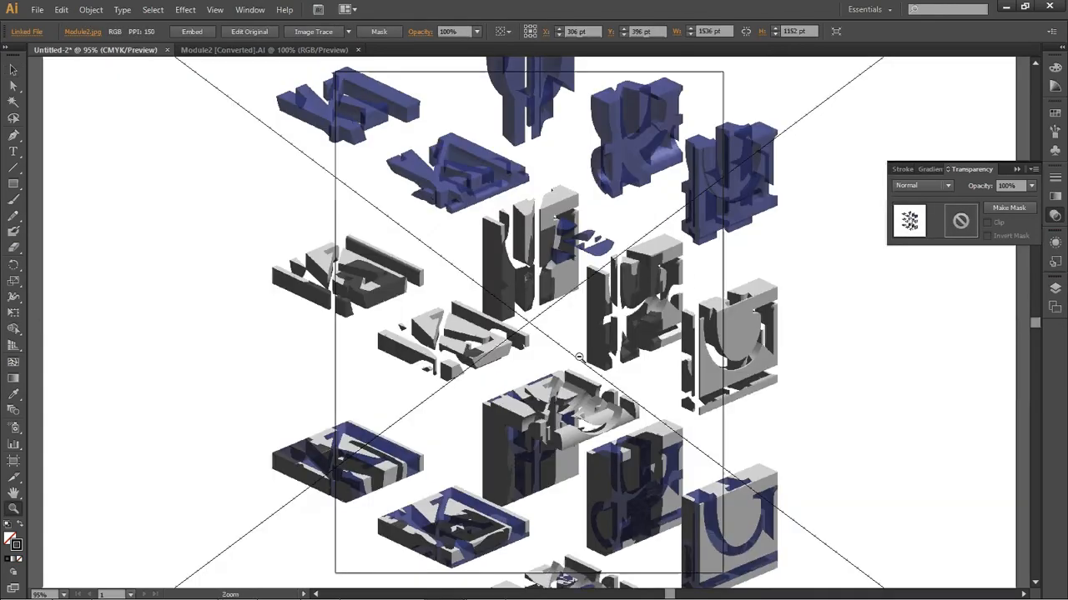
left_click(578, 357, "alt")
left_click(579, 357, "alt")
key("v")
left_click(782, 362)
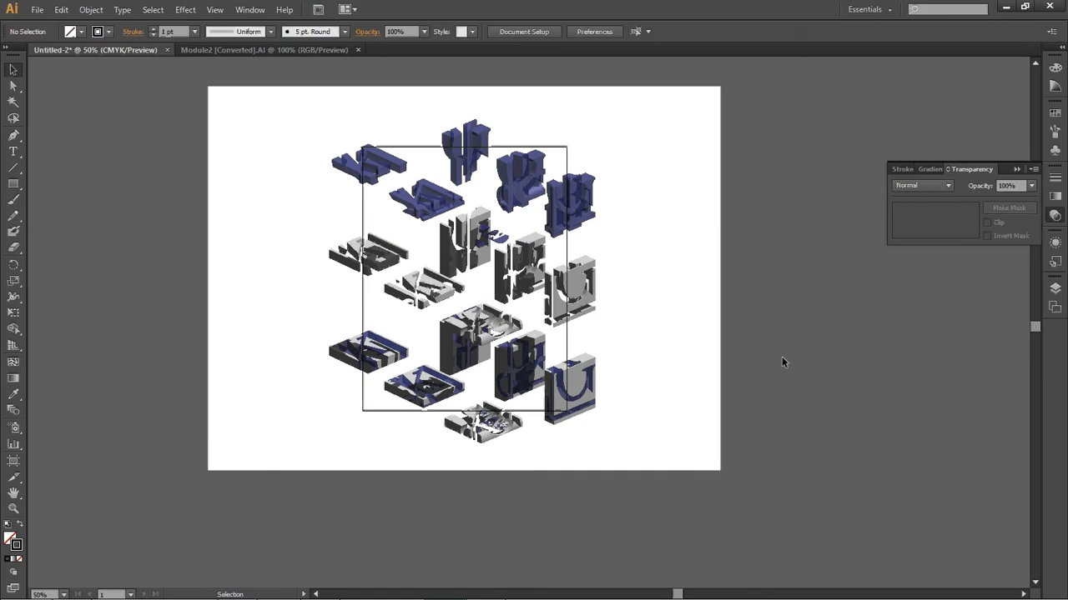
Move the placed image onto Layer 1, beneath the Make2D line layers
left_click(1055, 287)
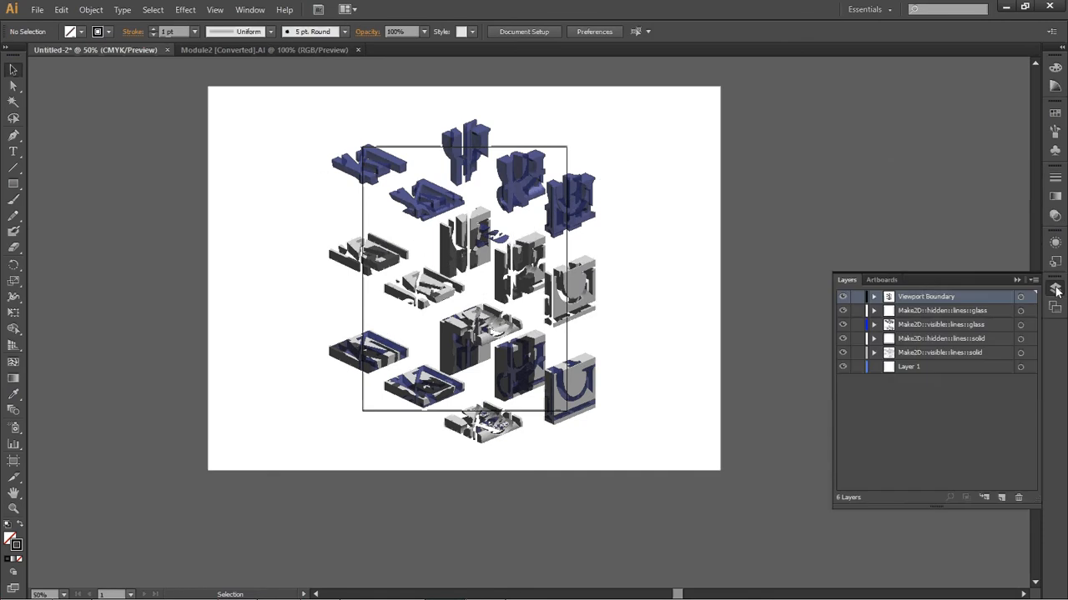
left_click(307, 109)
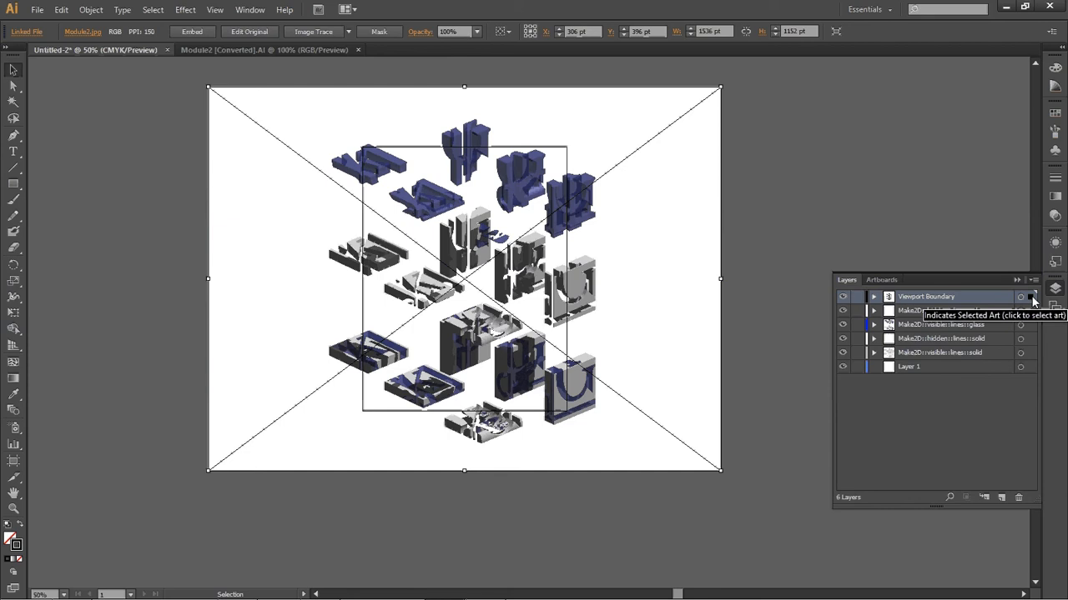
left_click(1032, 367)
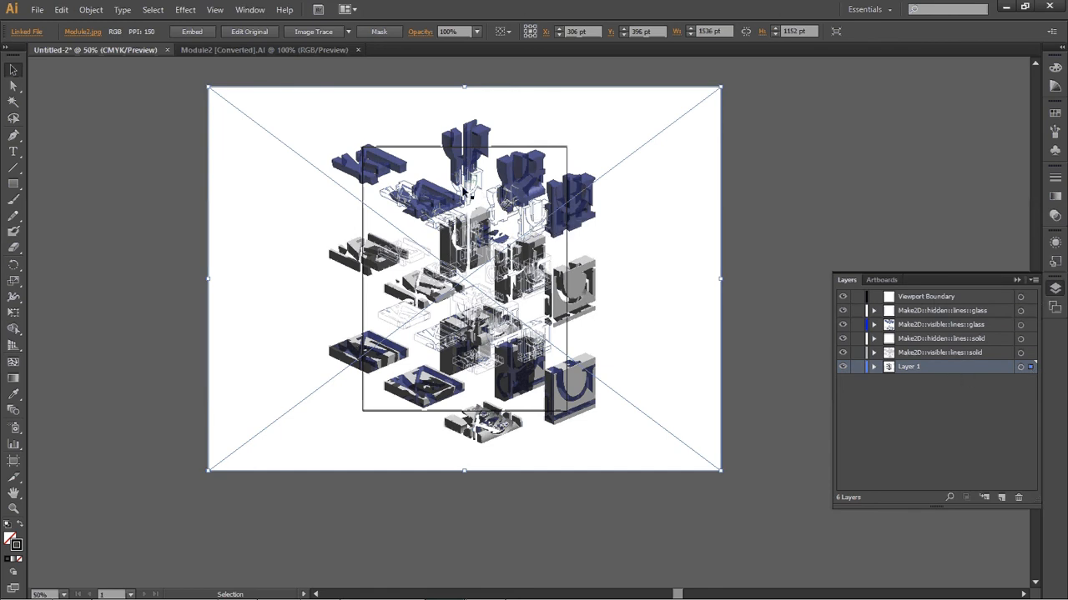
Shift the rendered image so its modules line up with the Make2D outlines
key("z")
left_click_drag(375, 169, 494, 238)
left_click(566, 303, "alt")
left_click(562, 341, "alt")
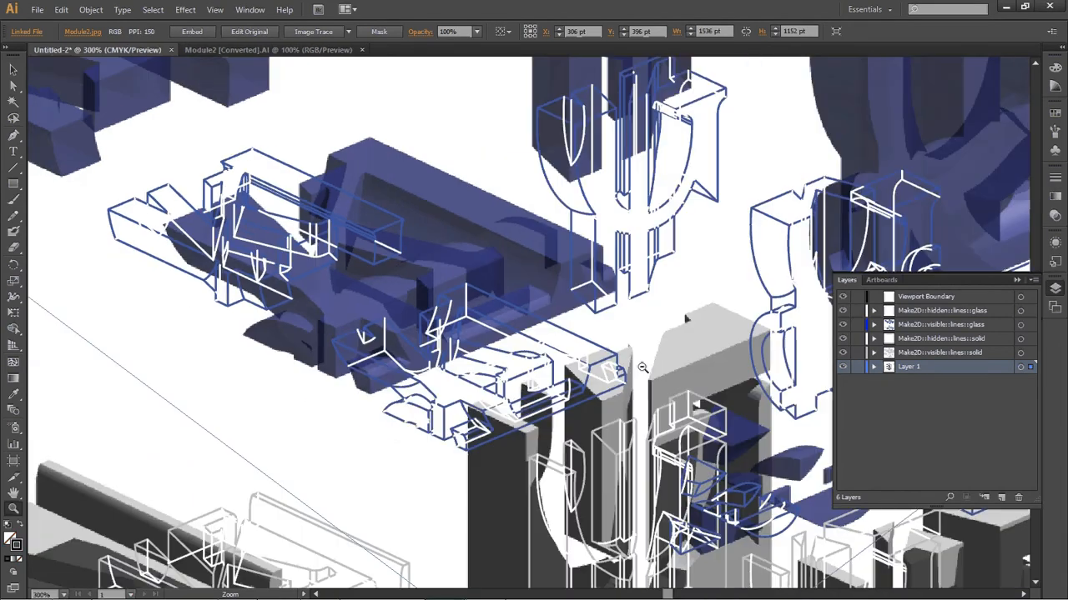
left_click(642, 368, "alt")
key("space")
left_click_drag(642, 368, 711, 353)
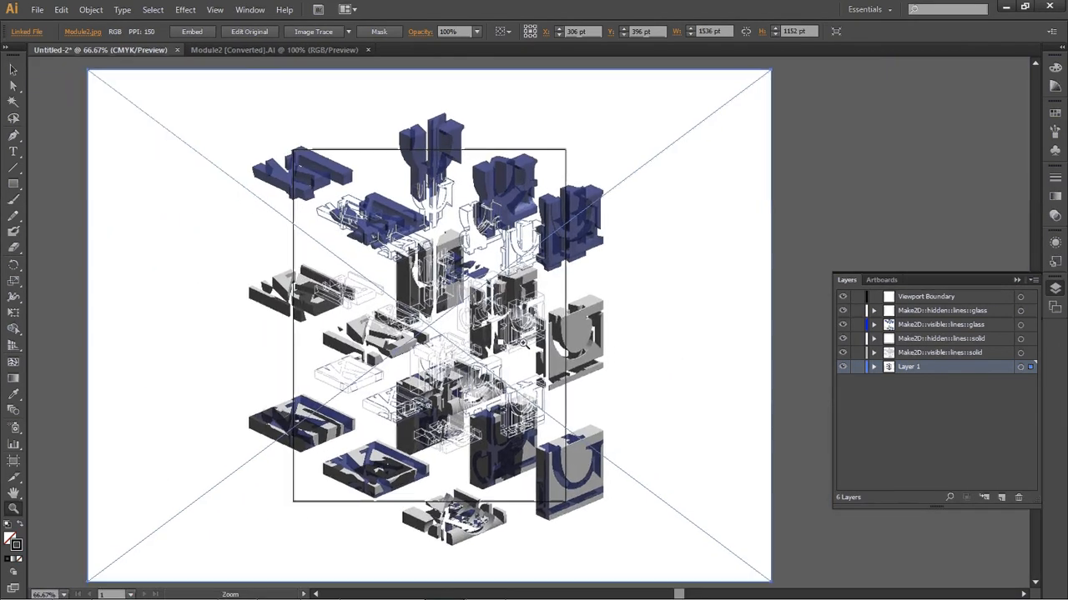
key("v")
left_click_drag(646, 172, 655, 206)
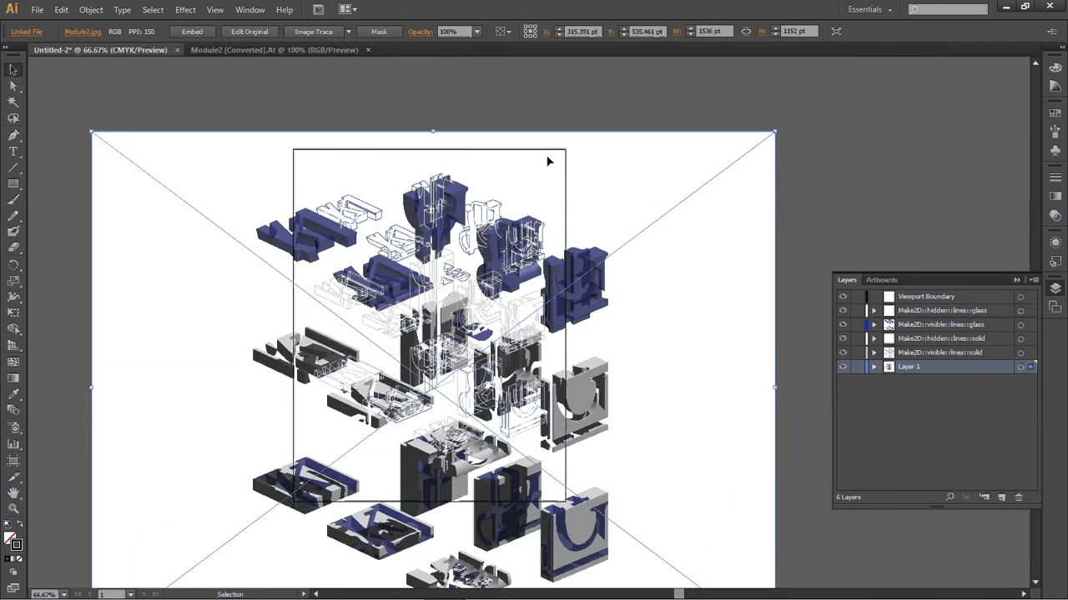
left_click_drag(658, 176, 646, 174)
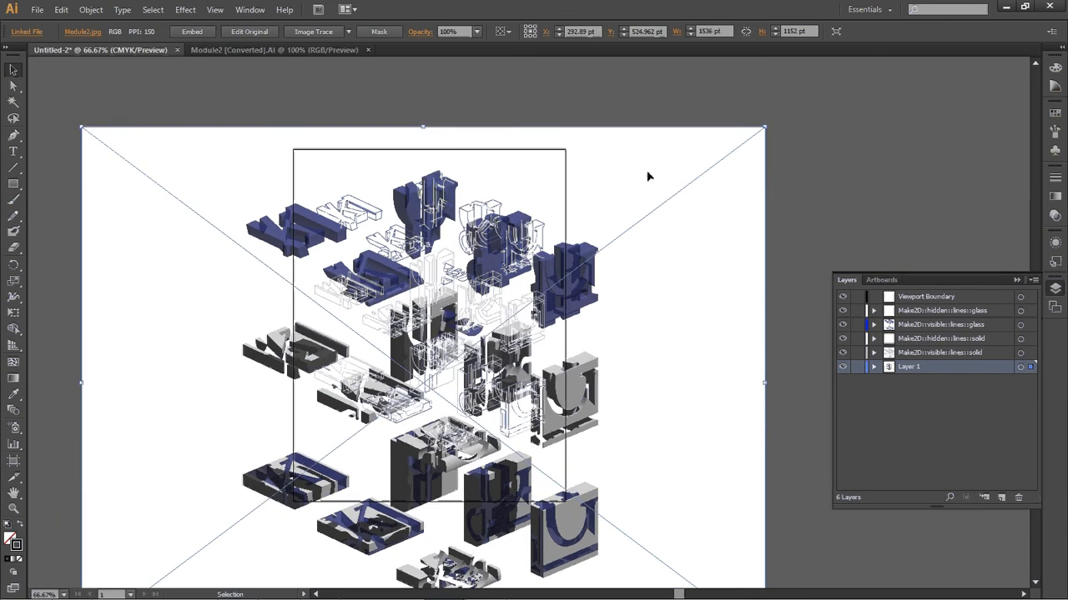
Scale the image down proportionally from its bottom edge and reposition it over the line drawing
scroll(648, 203, "down", 2)
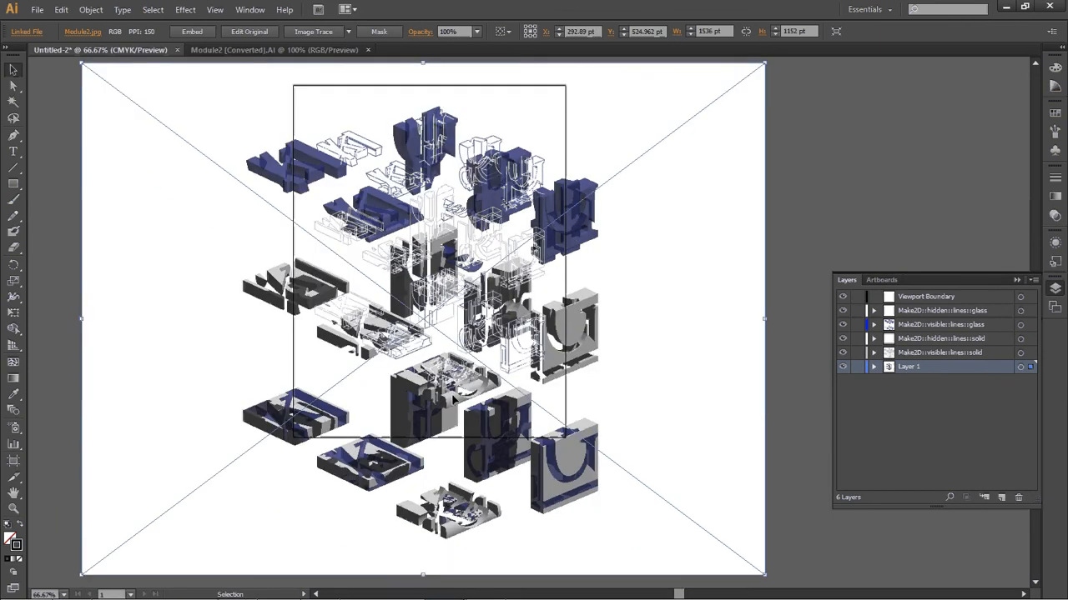
left_click_drag(423, 574, 421, 417, "shift")
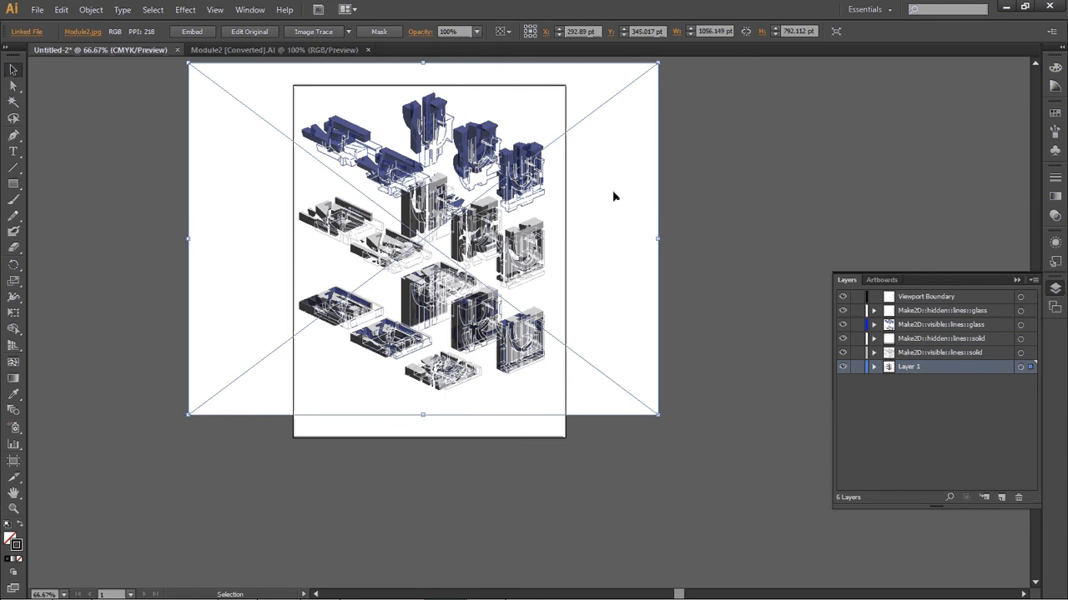
key("z")
left_click_drag(390, 90, 494, 155)
key("v")
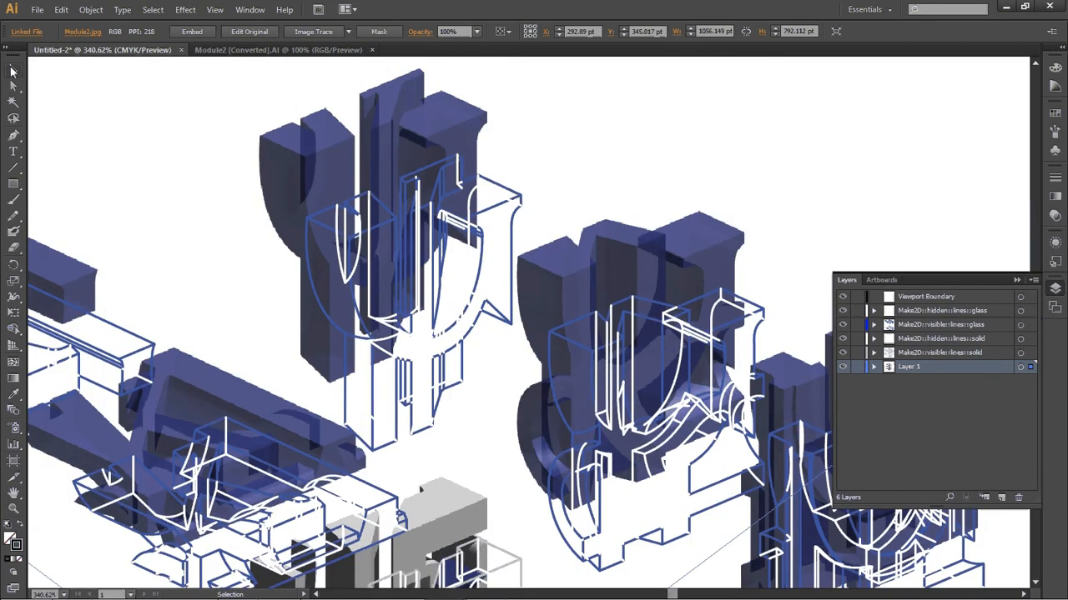
left_click_drag(465, 105, 556, 158)
Shrink the image a little more from its bottom edge and nudge it to match the outlines
key("z")
left_click(562, 249, "alt")
left_click(559, 331, "alt")
left_click(550, 339, "alt")
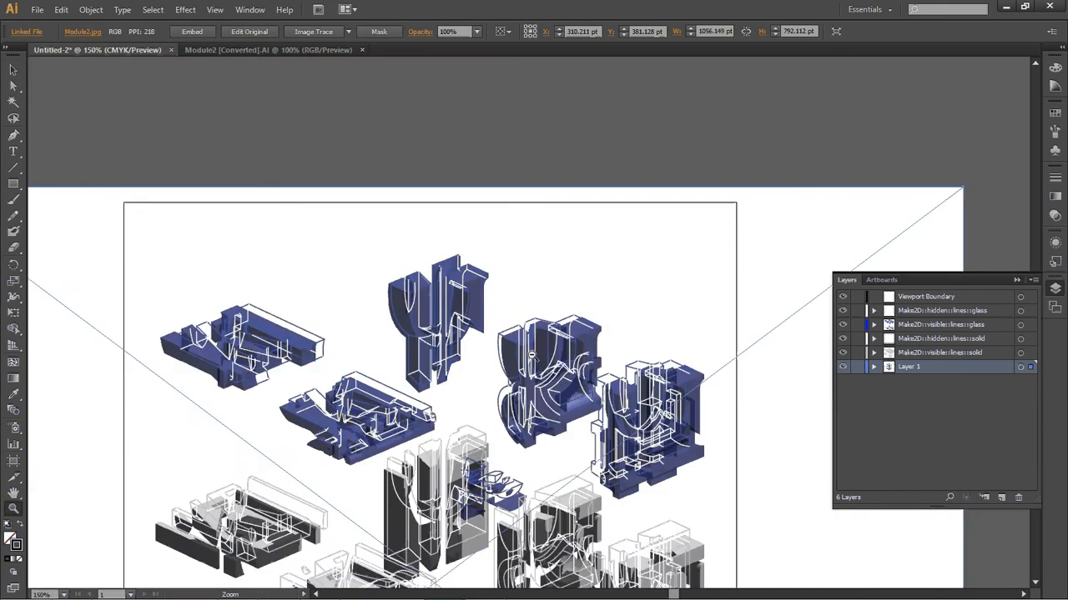
left_click(532, 352, "alt")
left_click(530, 352, "alt")
scroll(384, 300, "down", 2)
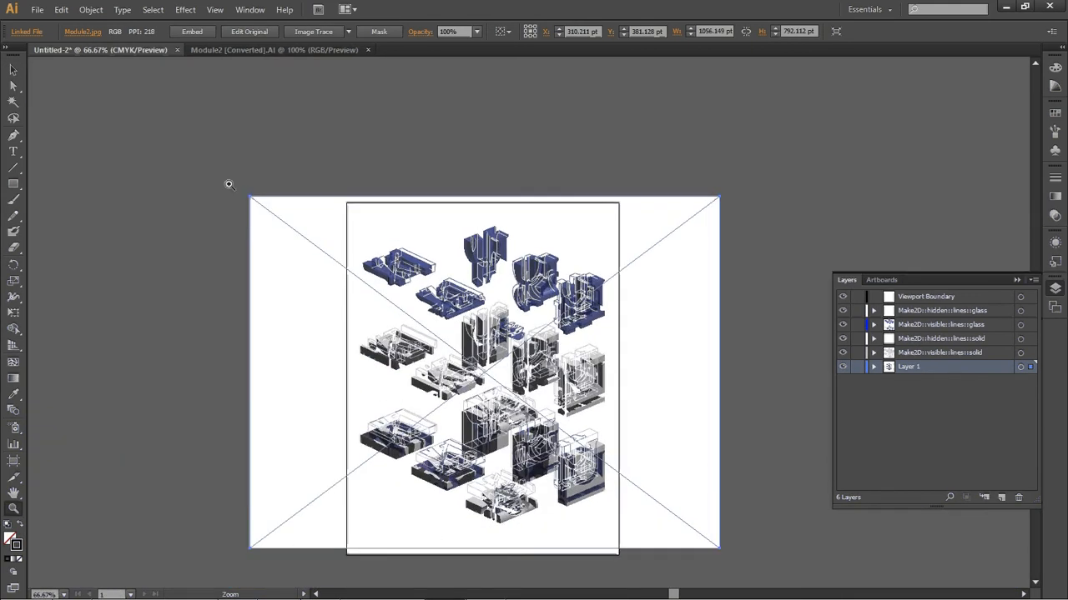
left_click_drag(228, 183, 765, 570)
key("v")
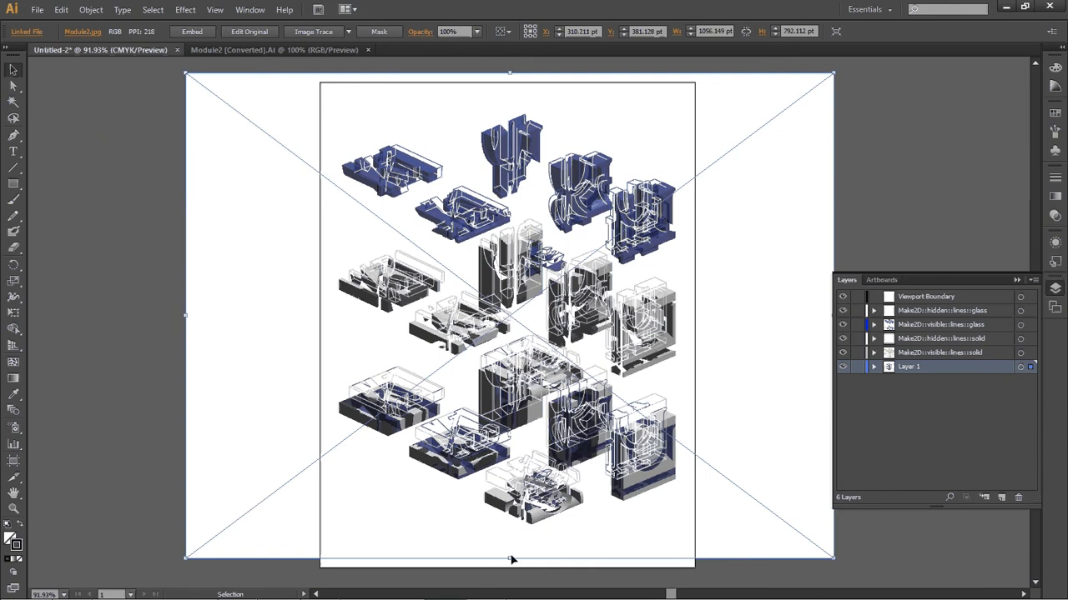
left_click_drag(509, 559, 510, 531, "shift")
key("z")
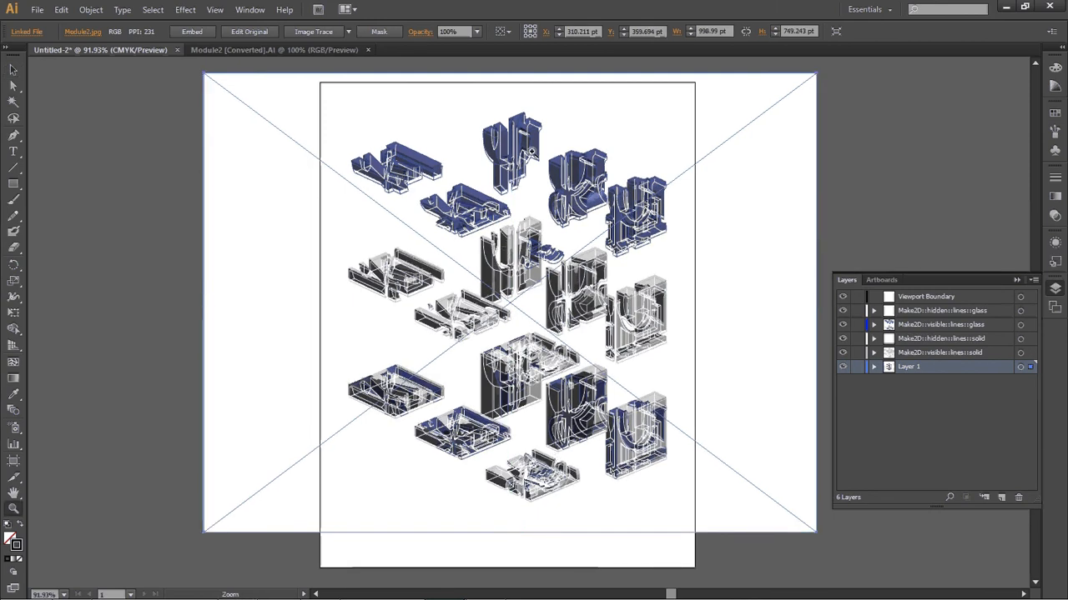
left_click_drag(467, 92, 585, 184)
key("v")
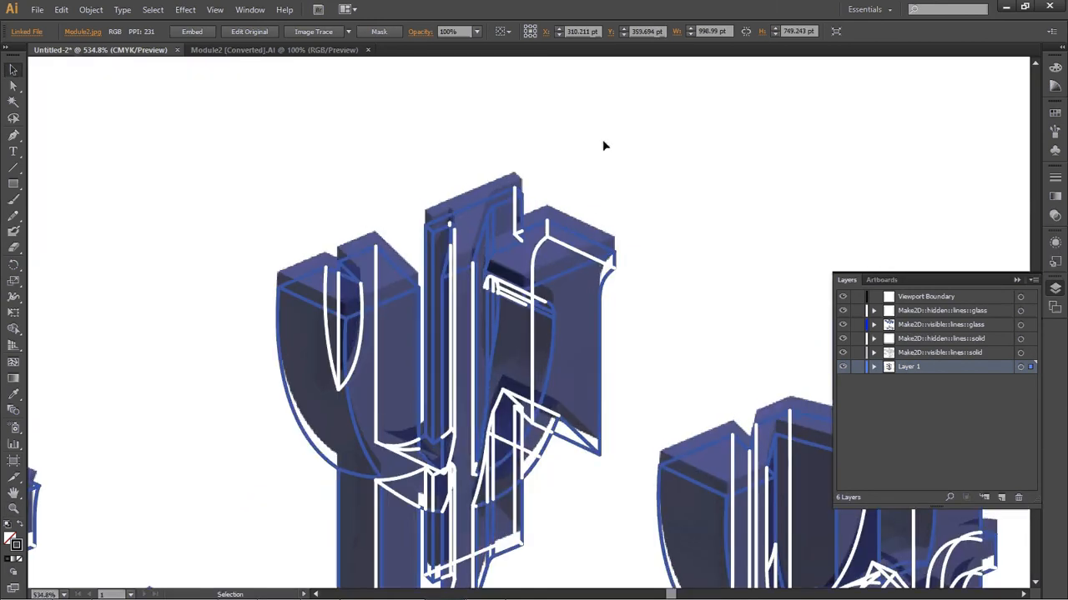
left_click_drag(605, 146, 515, 192)
Fine-tune the image's size from its bottom edge and its position against the top module's outlines
key("z")
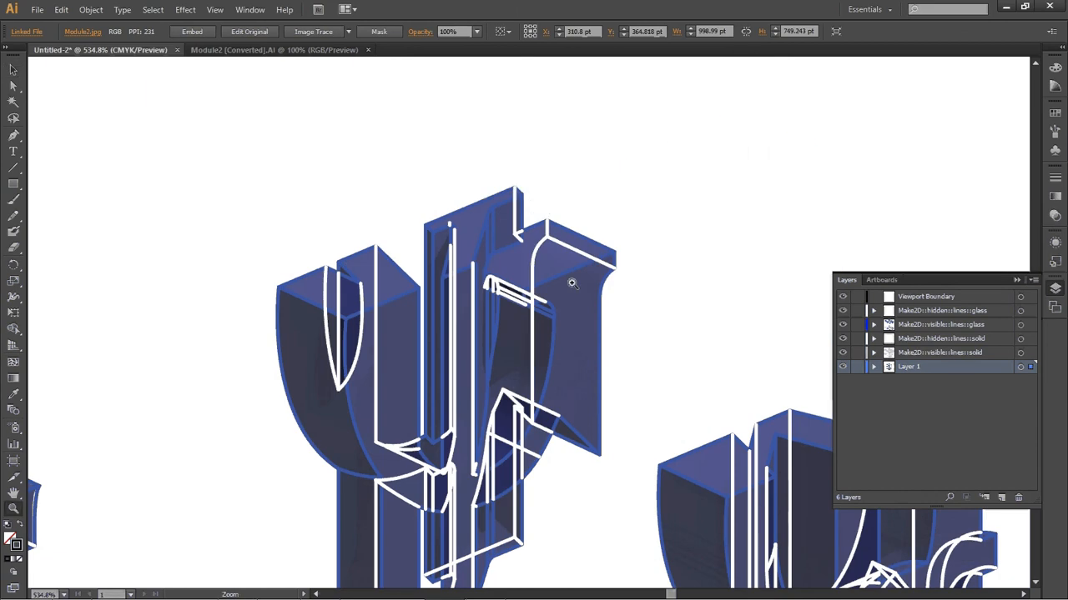
left_click(573, 296, "alt")
left_click(561, 326, "alt")
left_click(543, 355, "alt")
left_click(537, 380, "alt")
scroll(472, 443, "down", 10)
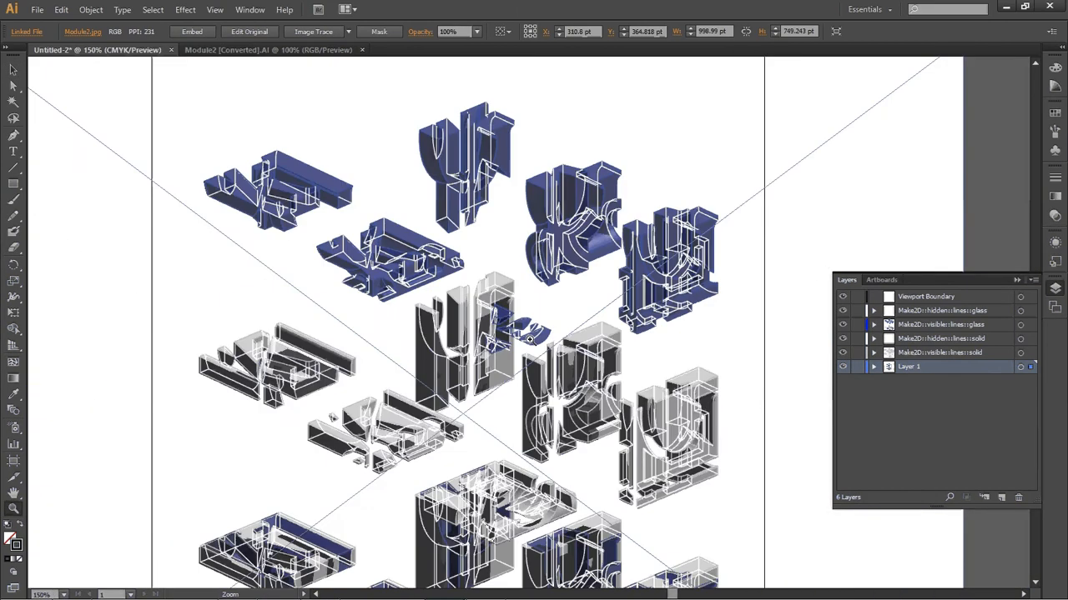
left_click_drag(454, 446, 546, 502)
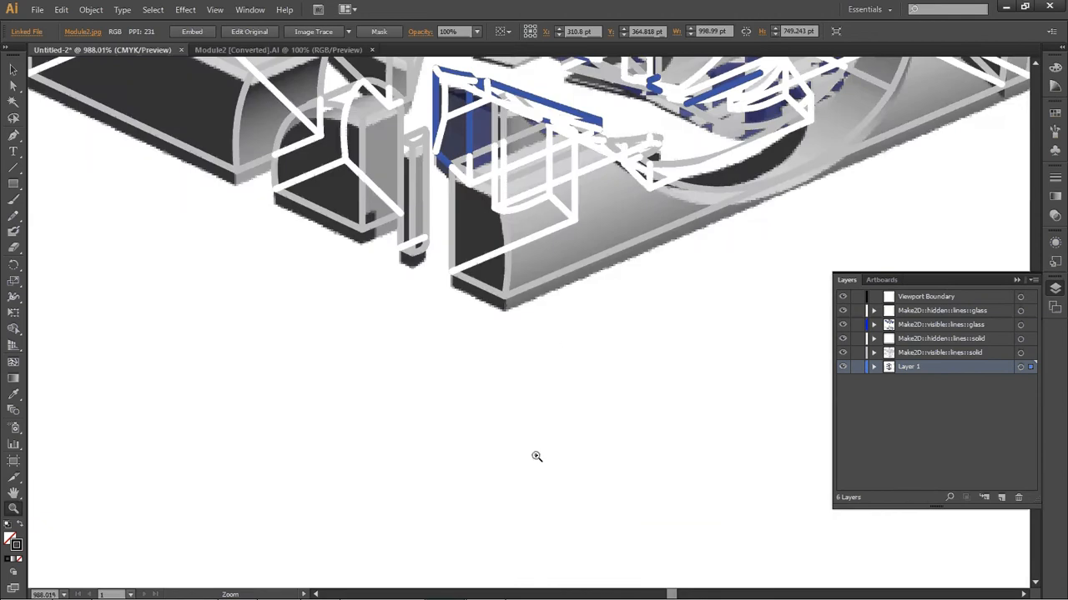
left_click(555, 342, "alt")
left_click(555, 342, "alt")
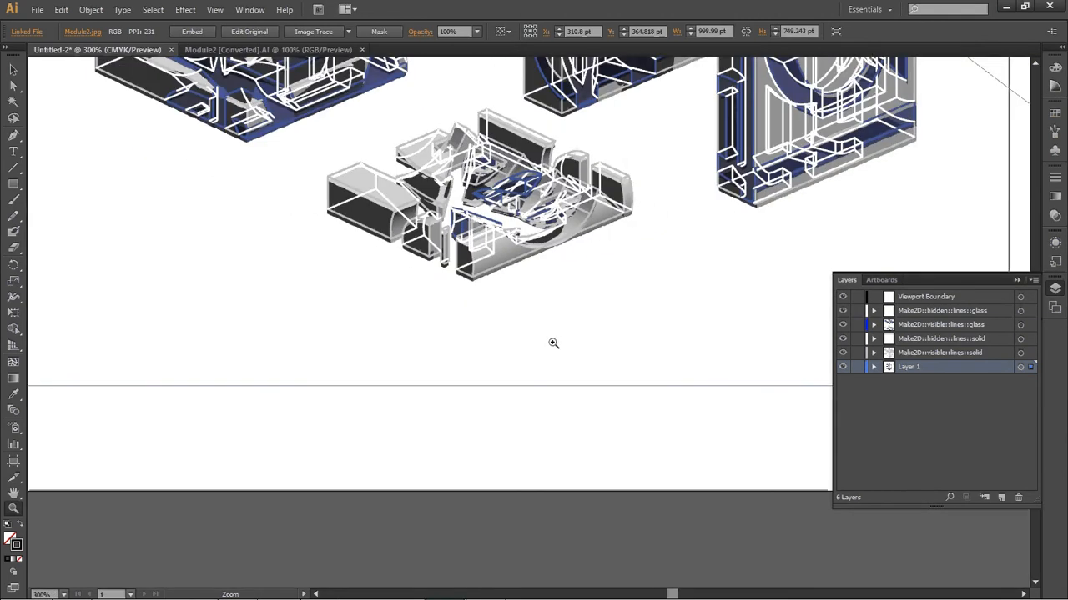
key("v")
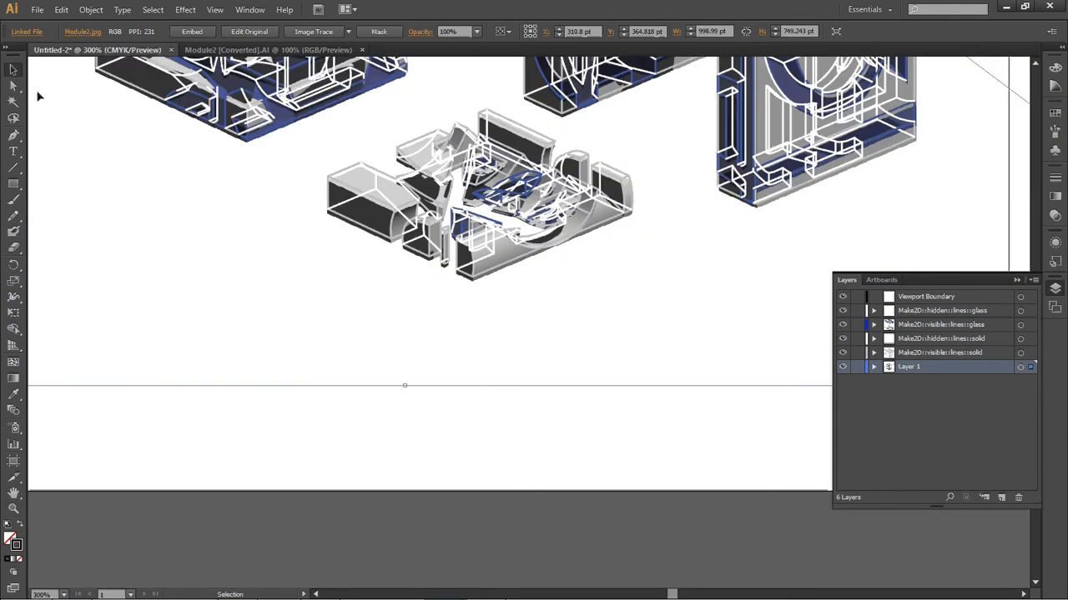
left_click_drag(407, 387, 407, 381)
scroll(544, 333, "up", 17)
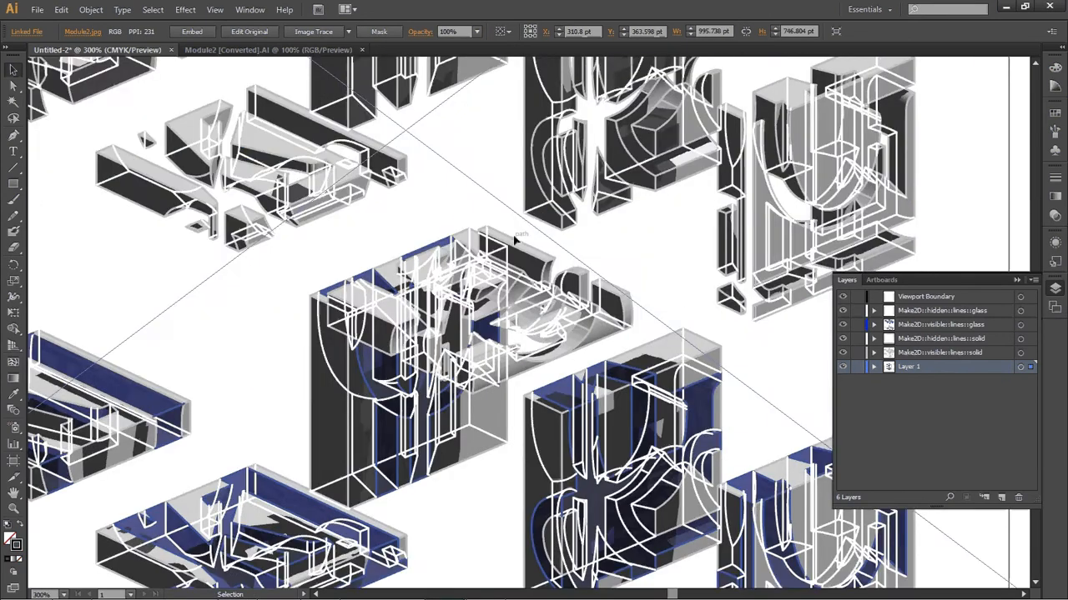
scroll(498, 222, "up", 7)
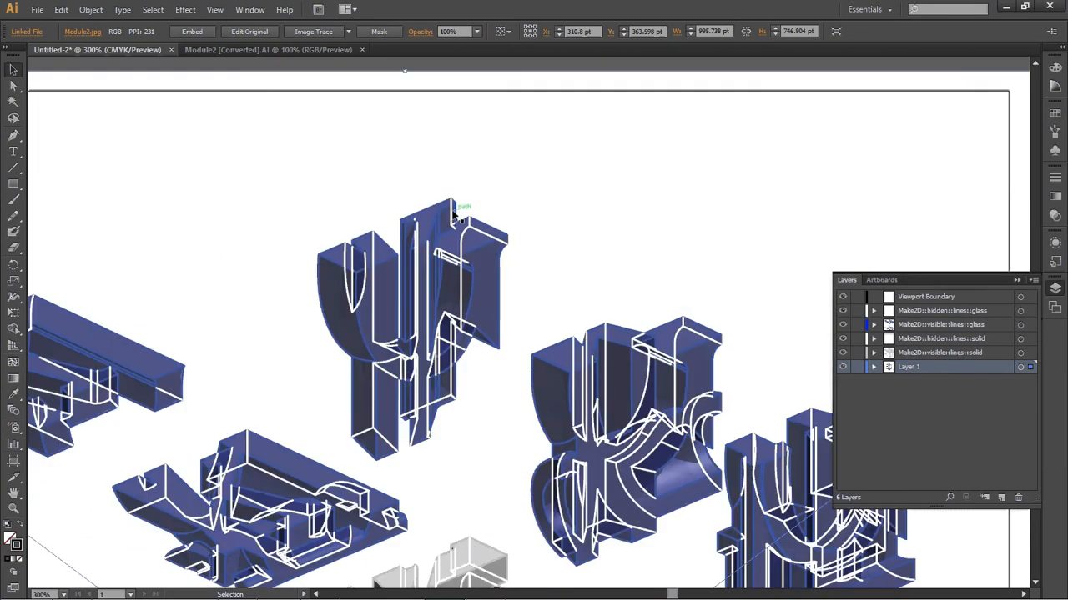
key("z")
left_click_drag(436, 185, 479, 216)
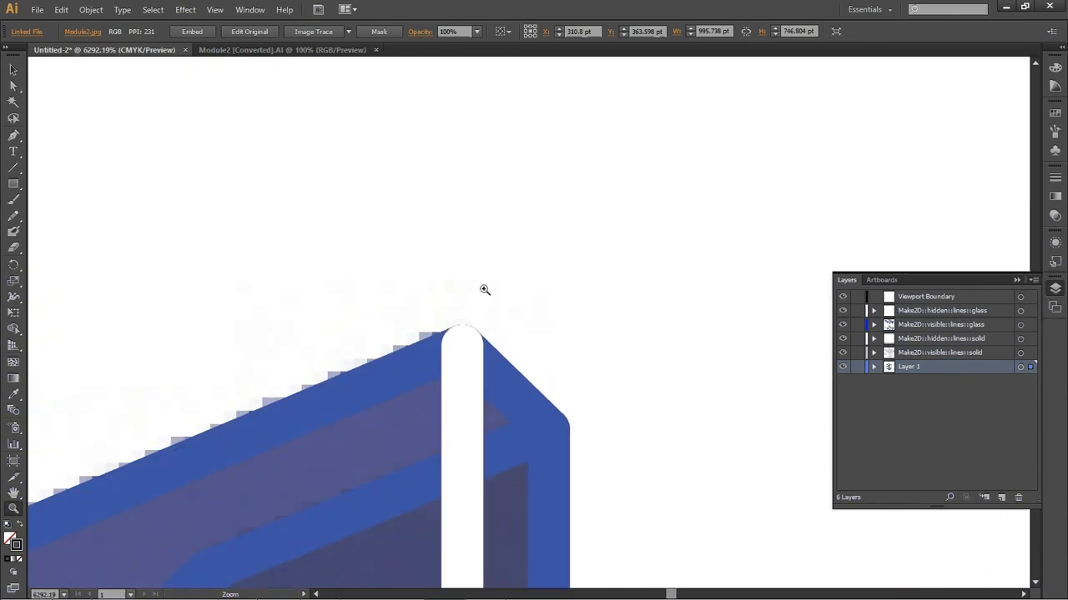
key("v")
left_click_drag(488, 277, 463, 341)
Zoom in on the modules to check how the image aligns with the line drawing
key("z")
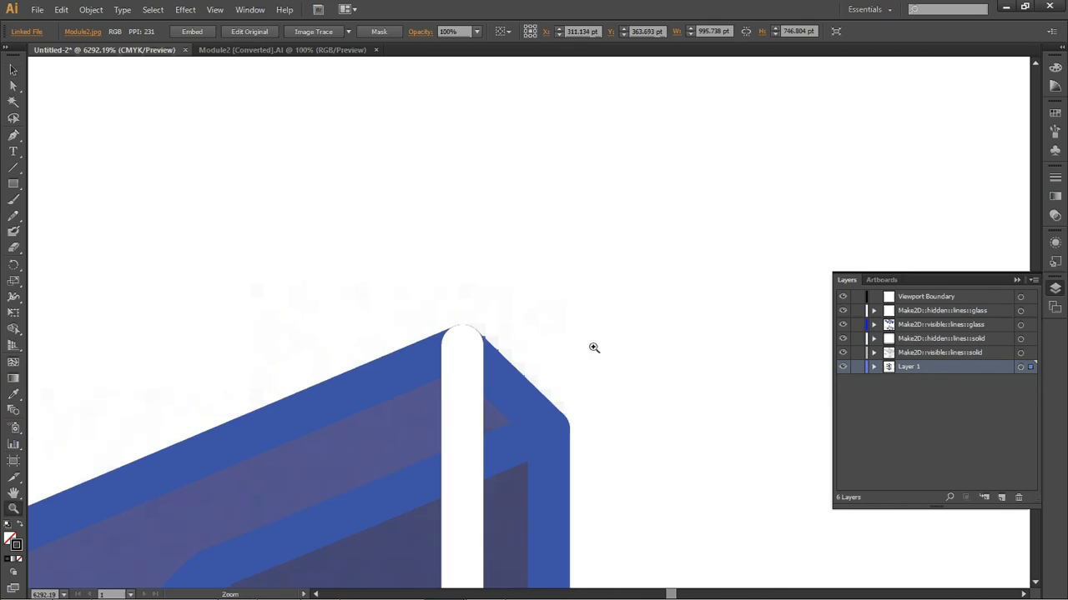
left_click(576, 381, "alt")
left_click(575, 380, "alt")
left_click(576, 380, "alt")
left_click(575, 380, "alt")
left_click(575, 380, "alt")
left_click(576, 380, "alt")
left_click(575, 381, "alt")
left_click(575, 381, "alt")
left_click(575, 380, "alt")
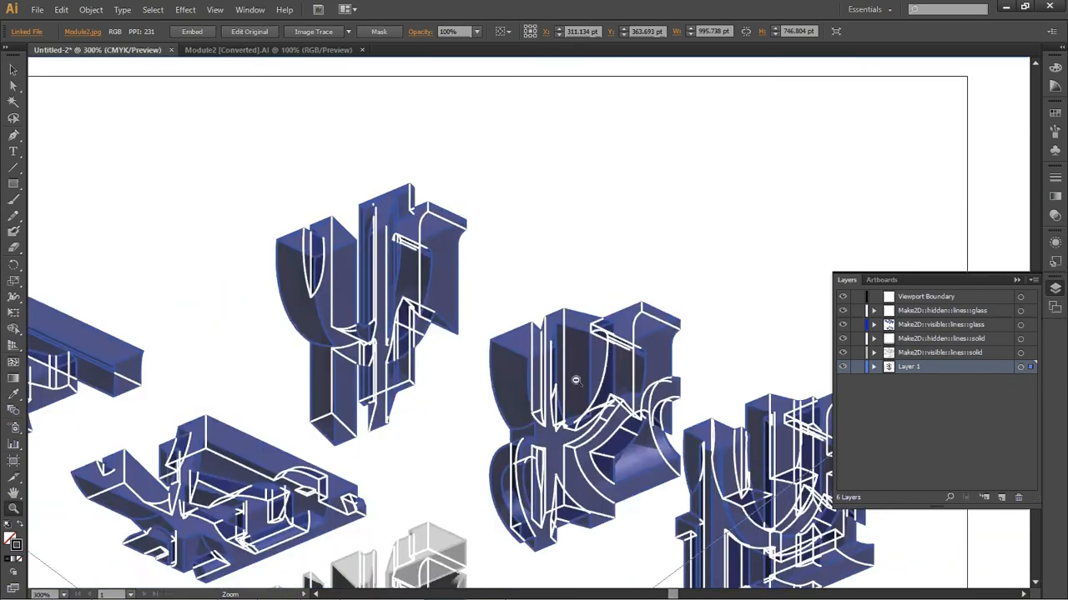
left_click(575, 381, "alt")
left_click(576, 380, "alt")
scroll(400, 464, "down", 4)
left_click_drag(389, 408, 455, 444)
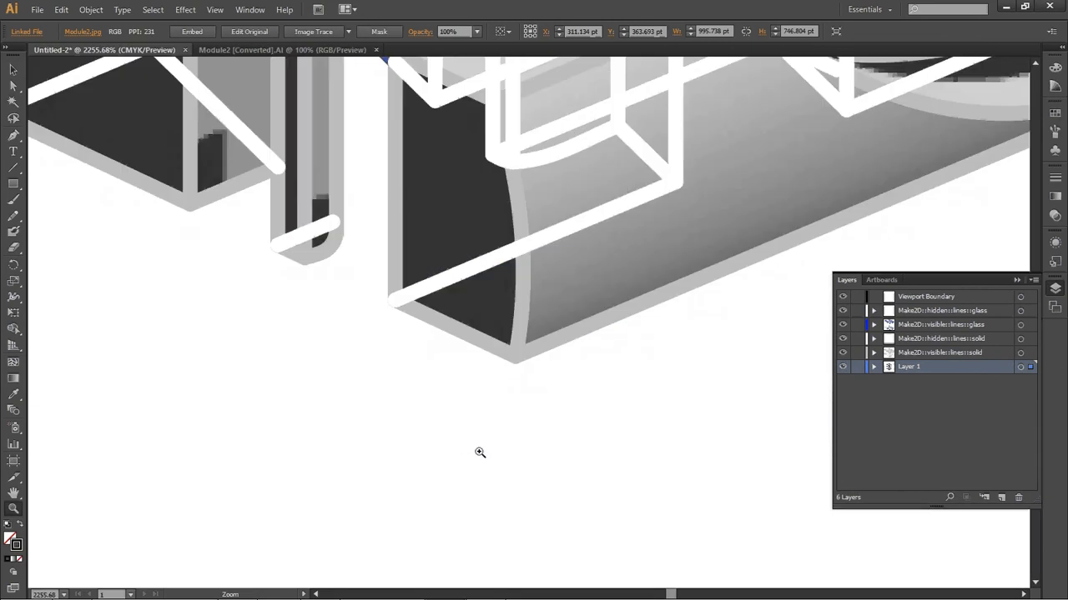
left_click(547, 448, "alt")
left_click(546, 448, "alt")
left_click(546, 448, "alt")
left_click(550, 291, "alt")
left_click(550, 292, "alt")
Target both hidden-line layers and set their stroke weight to 0.25 pt
left_click(550, 292, "alt")
left_click(551, 292, "alt")
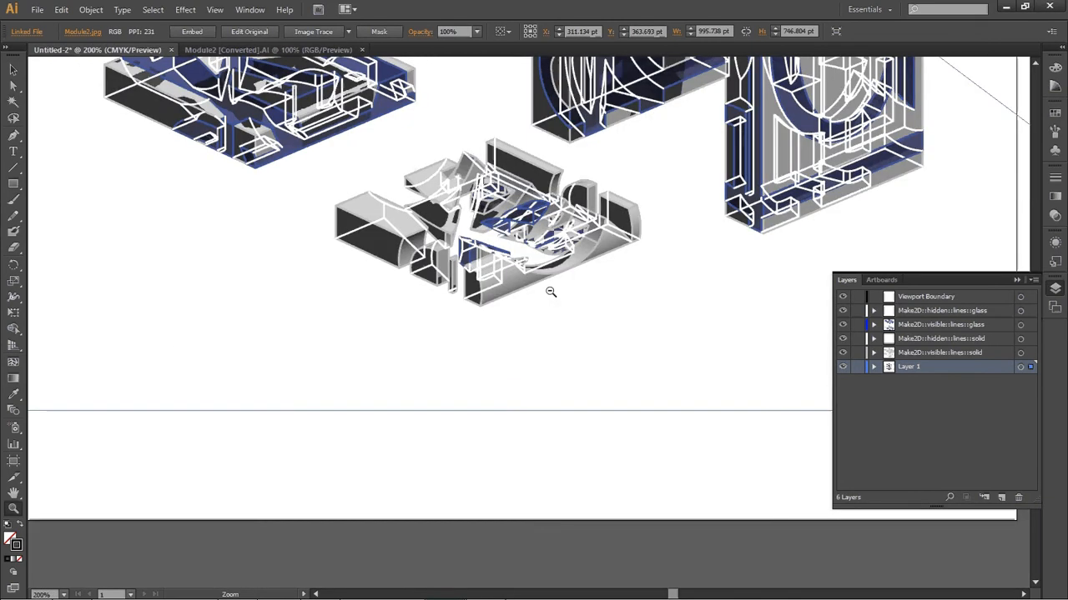
left_click(551, 292, "alt")
left_click(550, 292, "alt")
left_click(551, 292, "alt")
left_click(551, 292, "alt")
scroll(501, 267, "up", 3)
left_click_drag(332, 198, 574, 493)
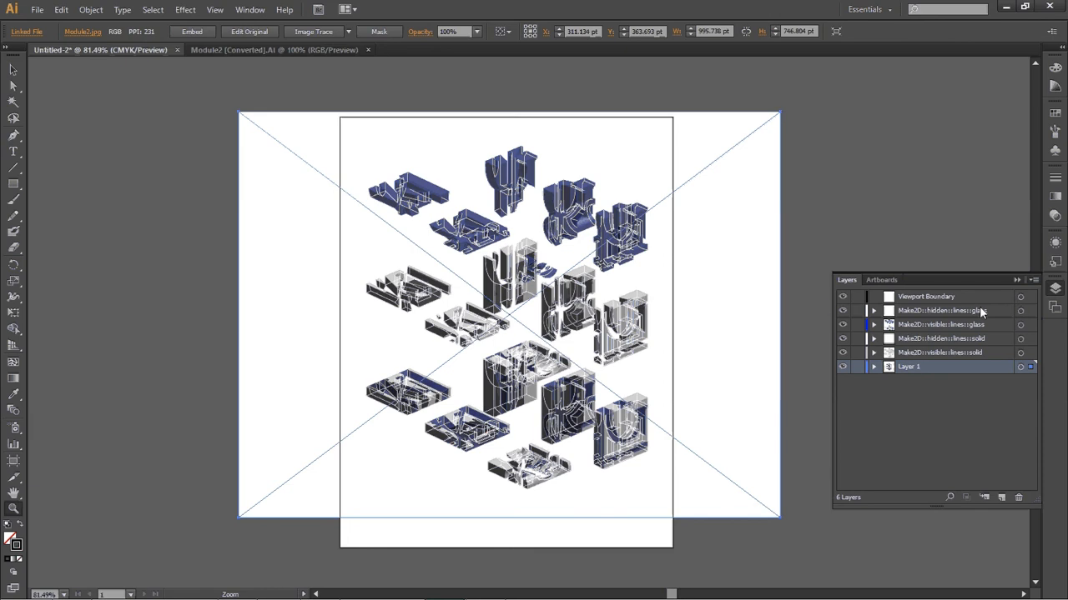
left_click(1021, 311)
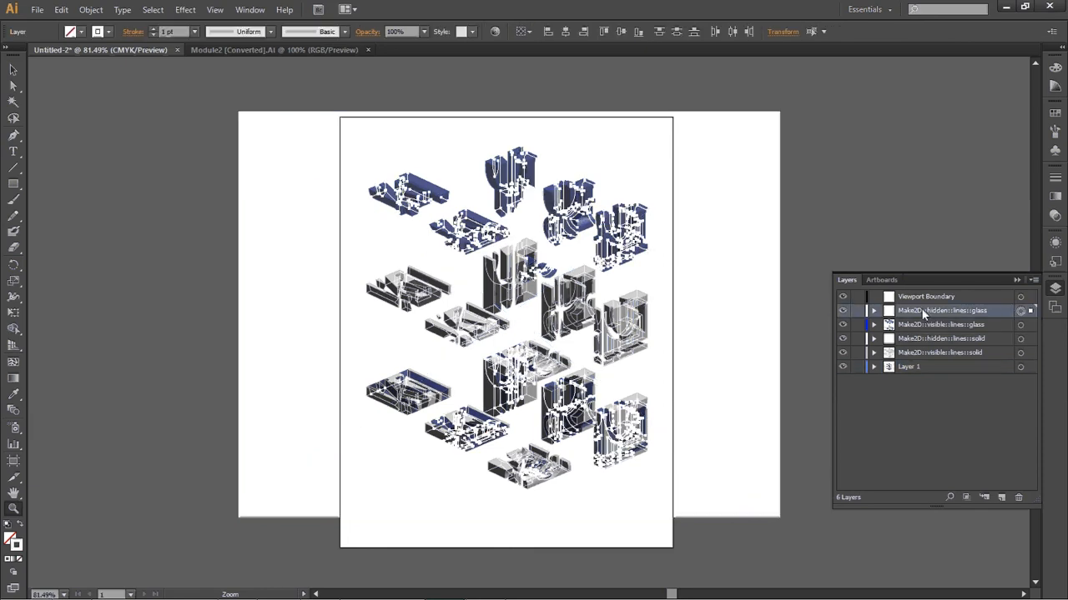
left_click(1021, 339, "shift")
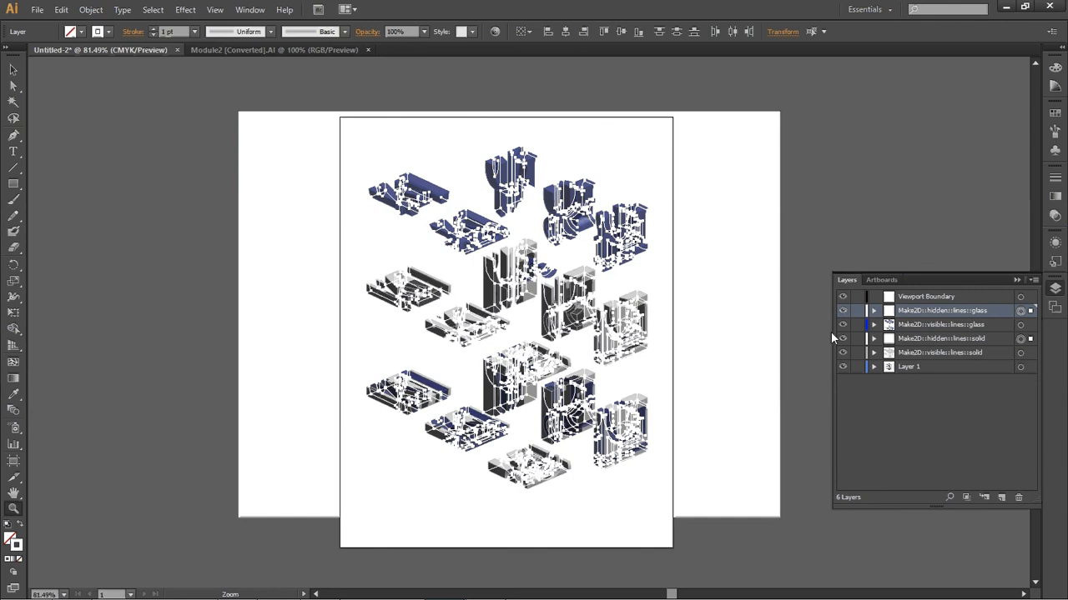
left_click(1055, 178)
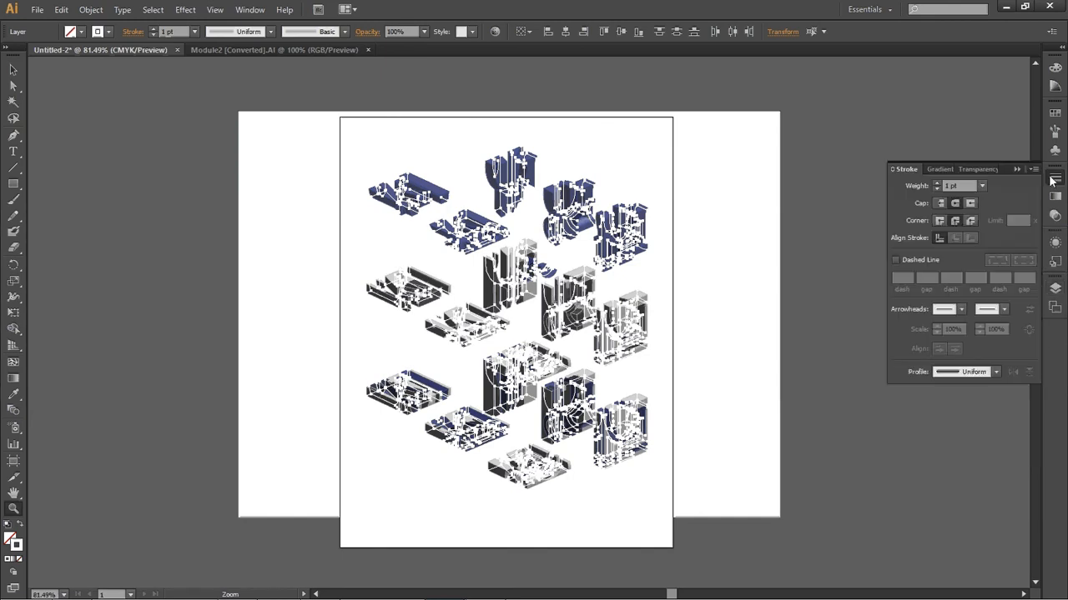
left_click(981, 185)
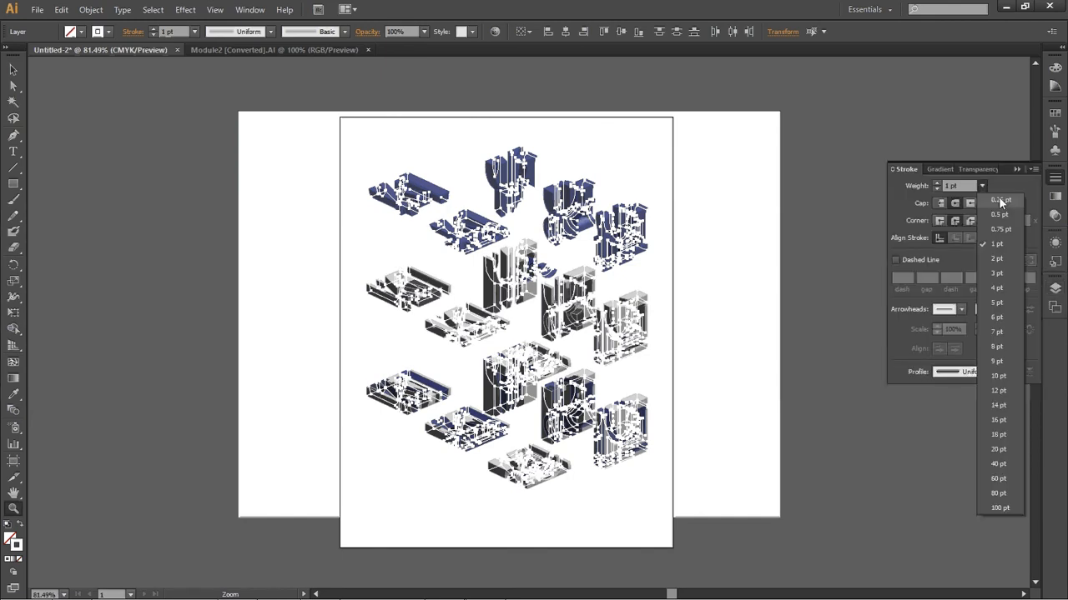
left_click(999, 196)
Give the hidden lines a black stroke and make them dashed with a 1 pt dash and 1 pt gap
left_click(1055, 68)
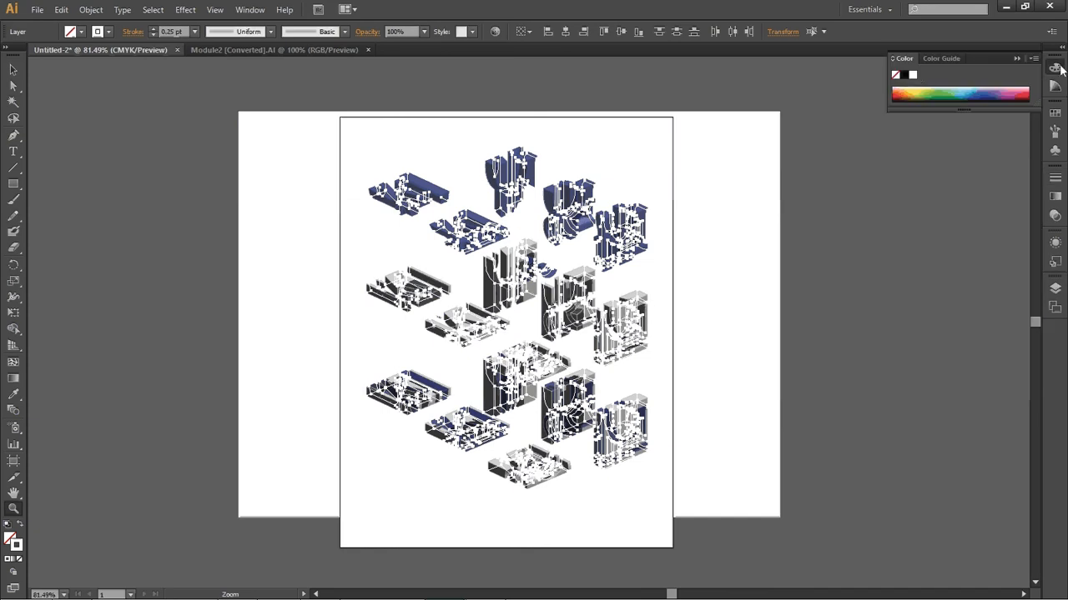
left_click(904, 76)
left_click(1055, 178)
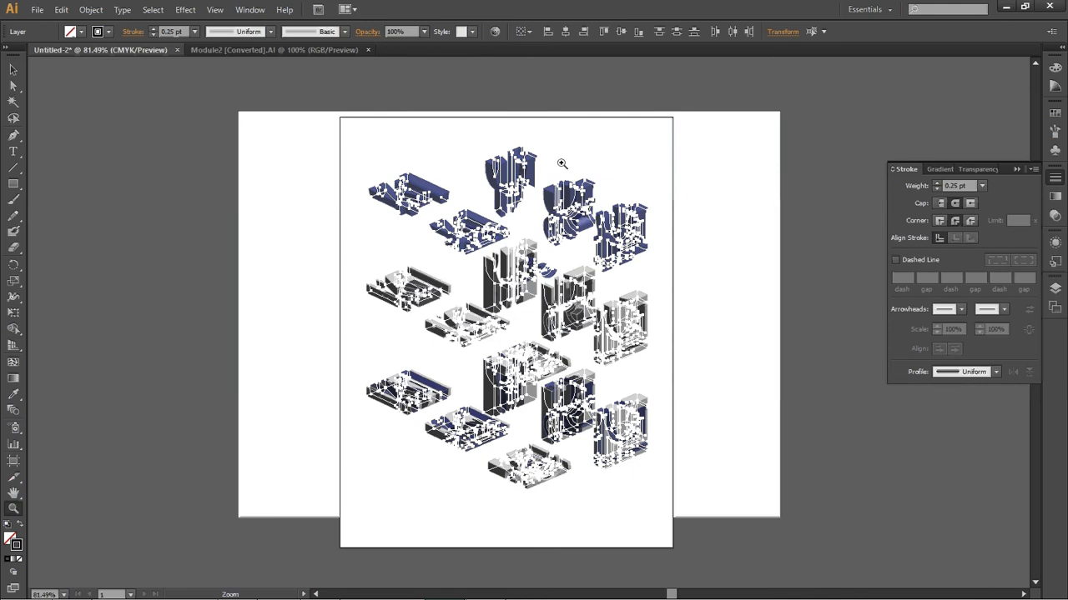
left_click(897, 260)
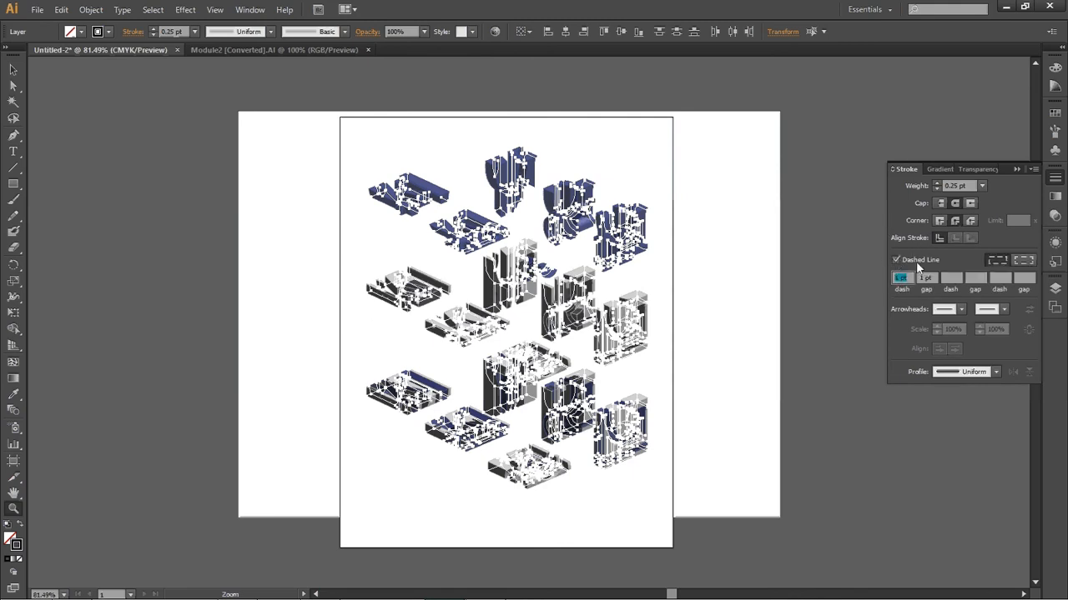
type("1")
key("Tab")
type("1pt")
key("Return")
left_click(832, 371, "ctrl")
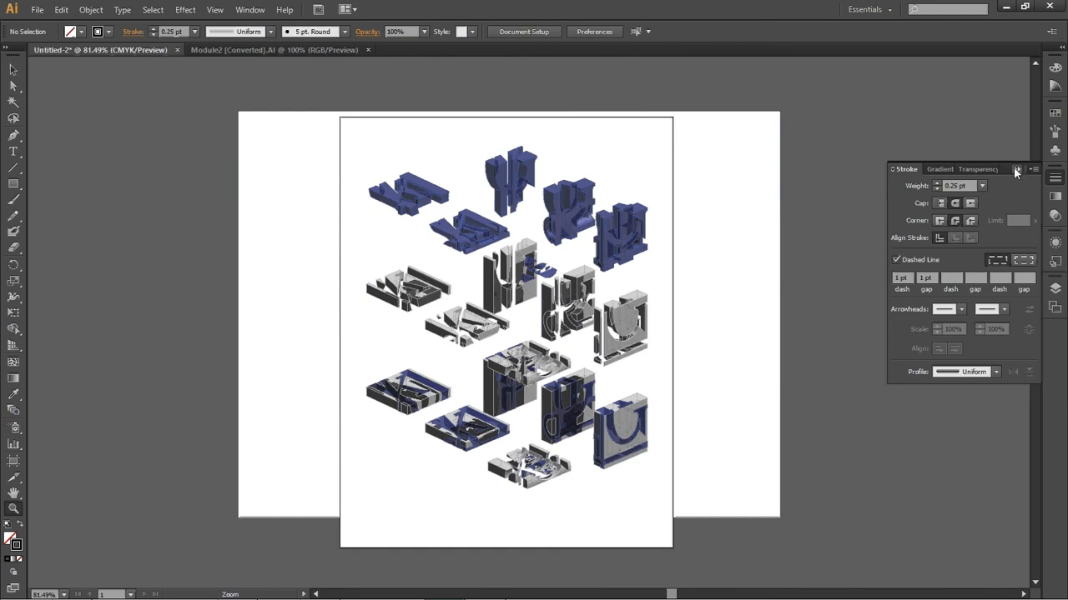
Target both visible-line layers and set their stroke to 0.75 pt in black
left_click(1055, 288)
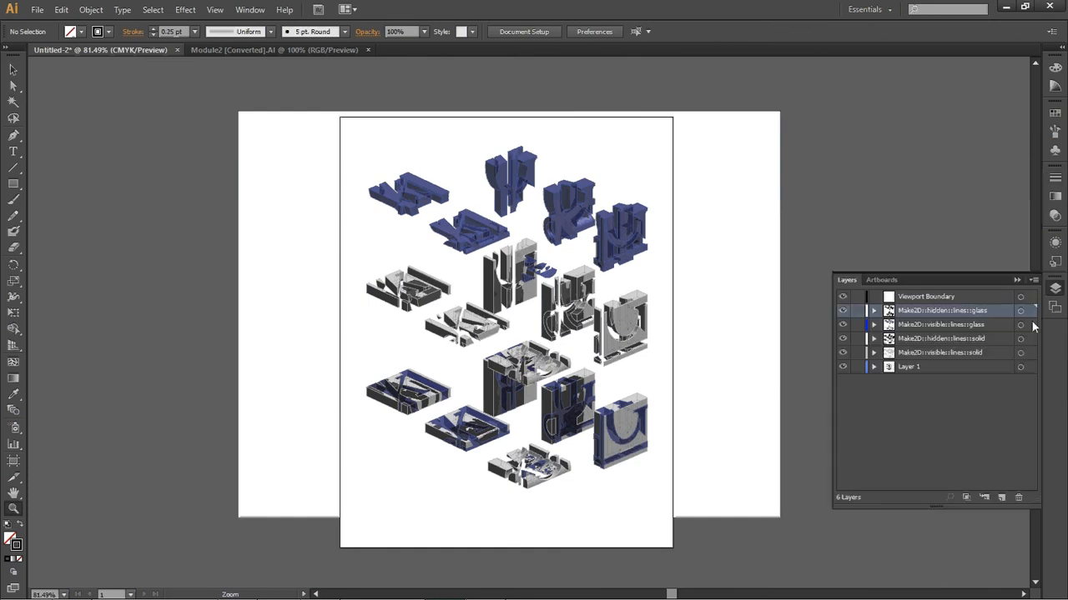
left_click(1020, 324)
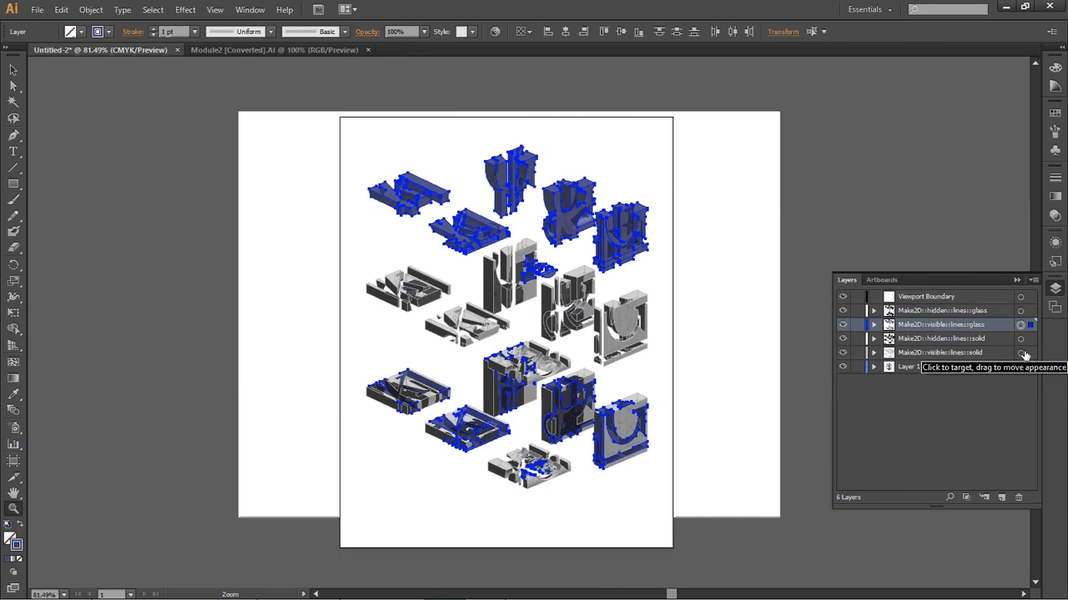
left_click(1021, 353, "shift")
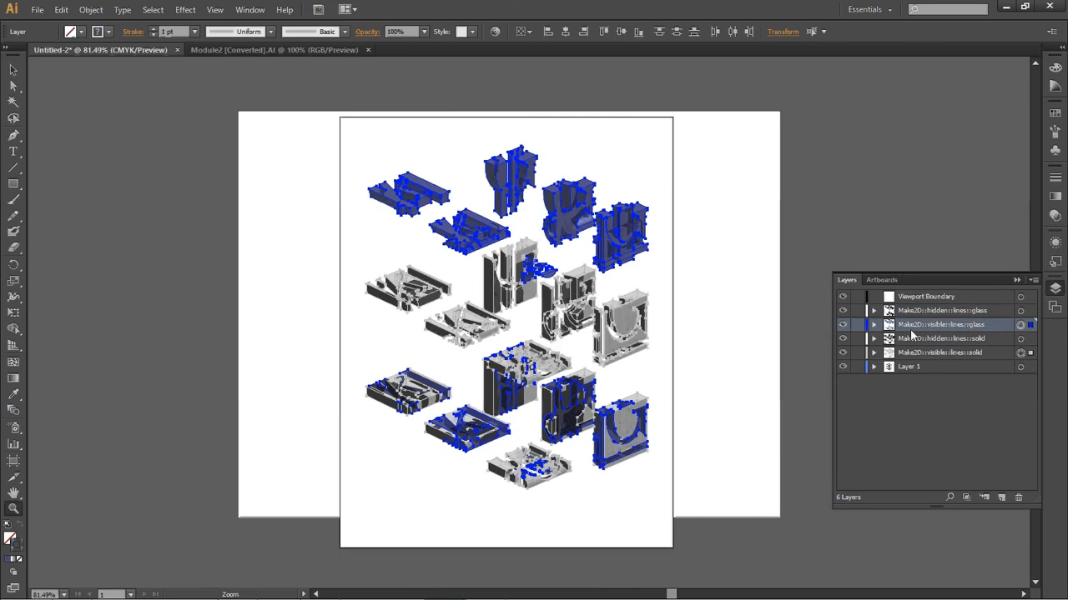
left_click(1056, 179)
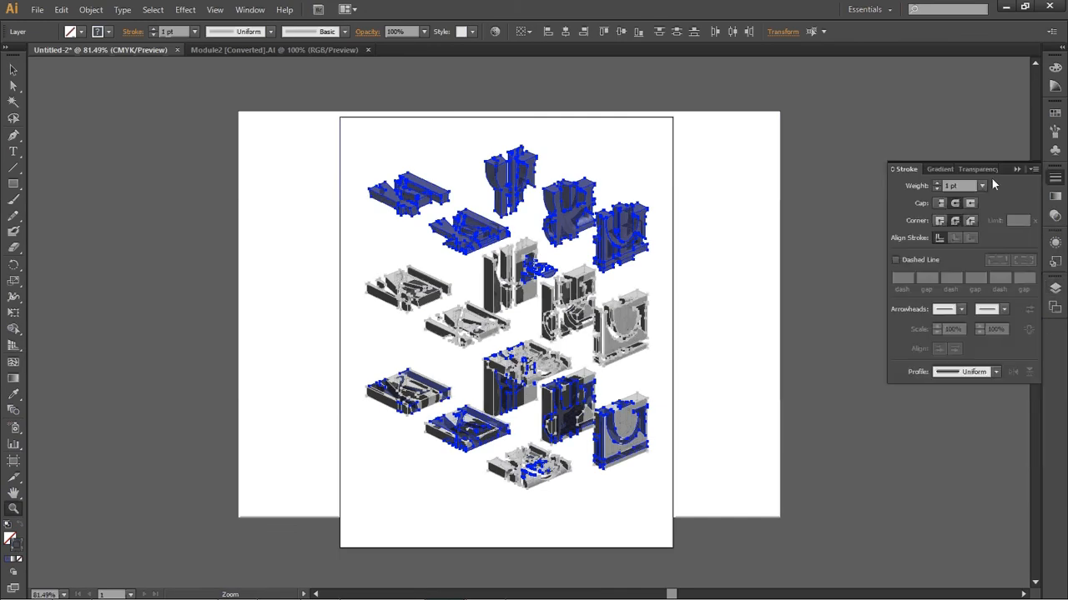
left_click(982, 185)
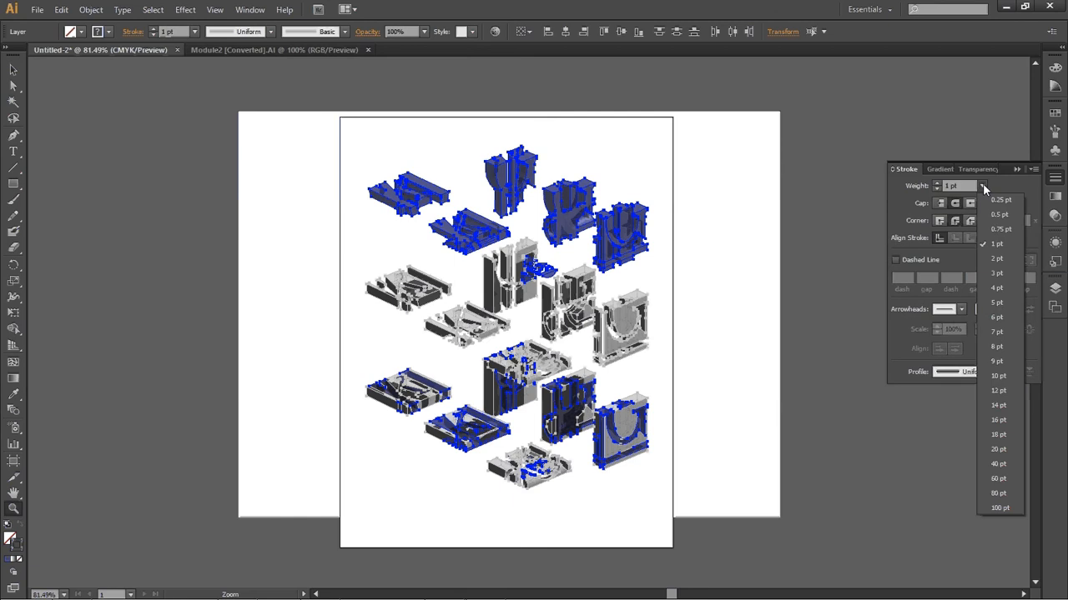
left_click(1000, 229)
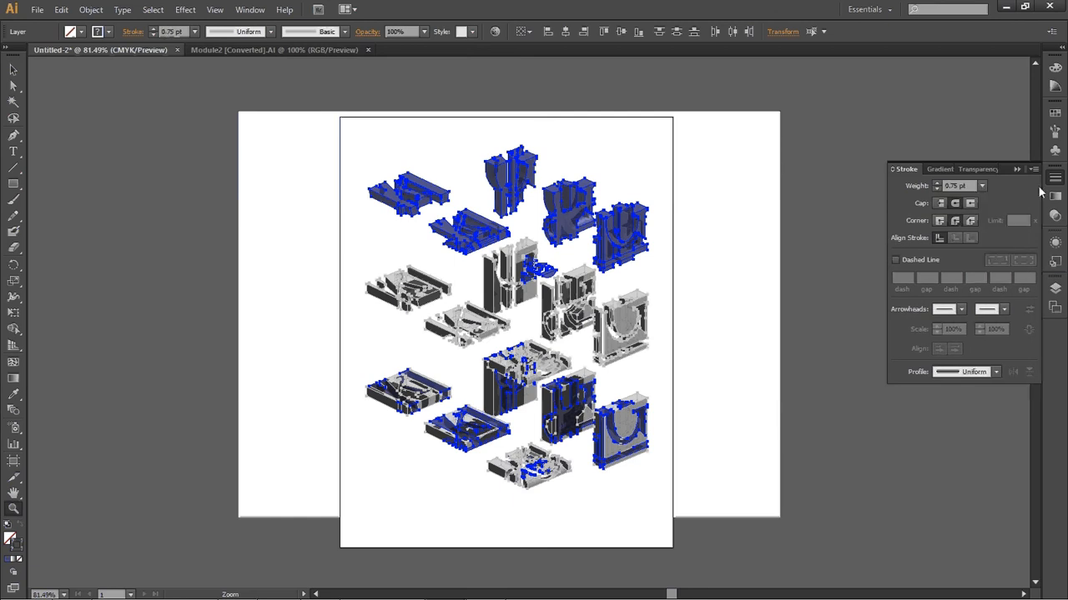
left_click(1055, 67)
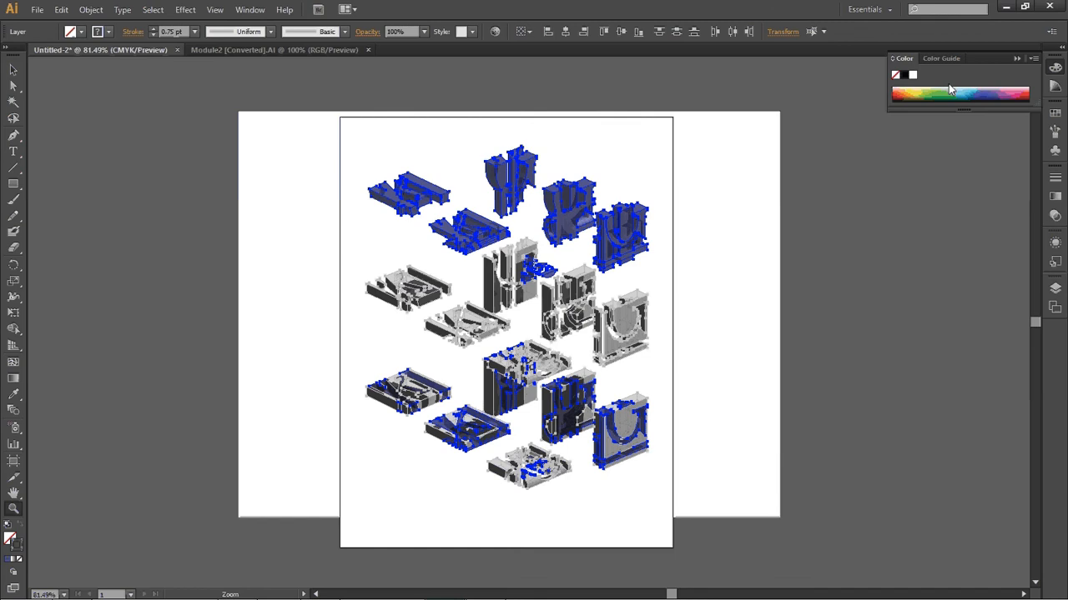
left_click(904, 75)
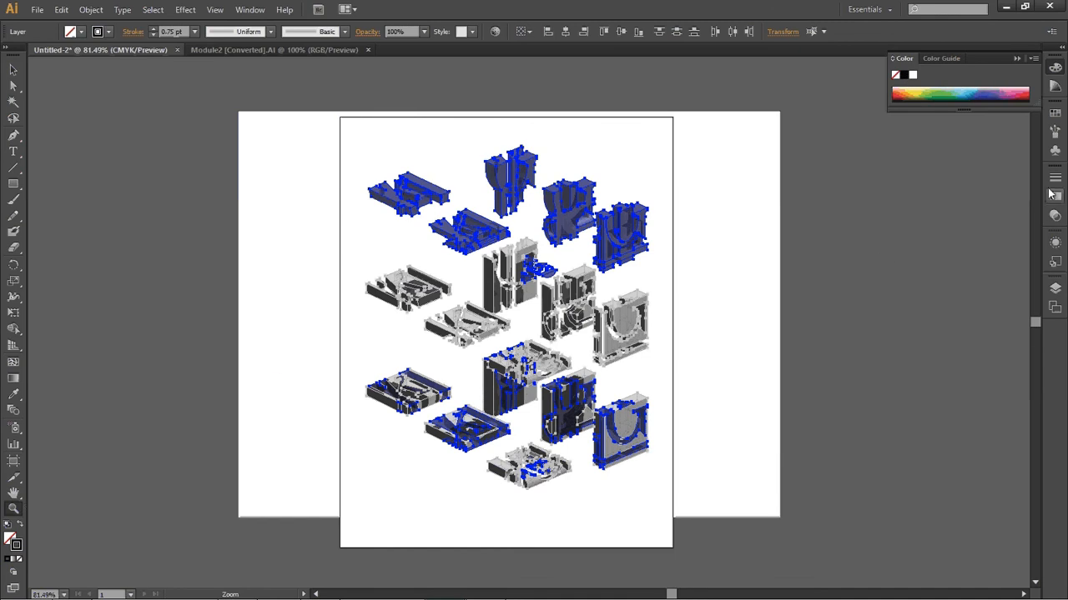
key("ctrl+a")
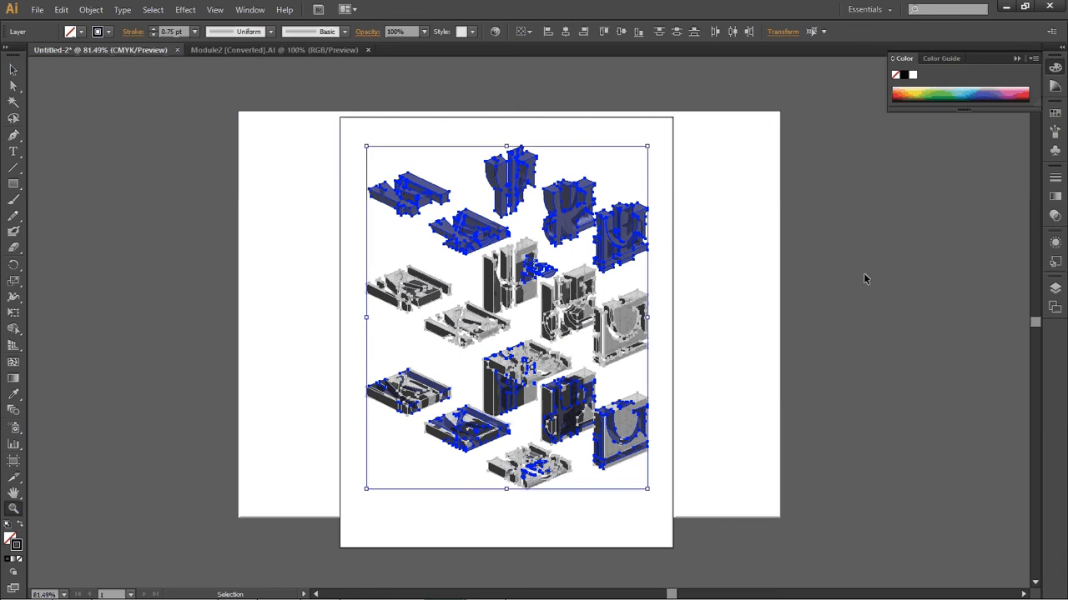
key("v")
left_click(886, 263)
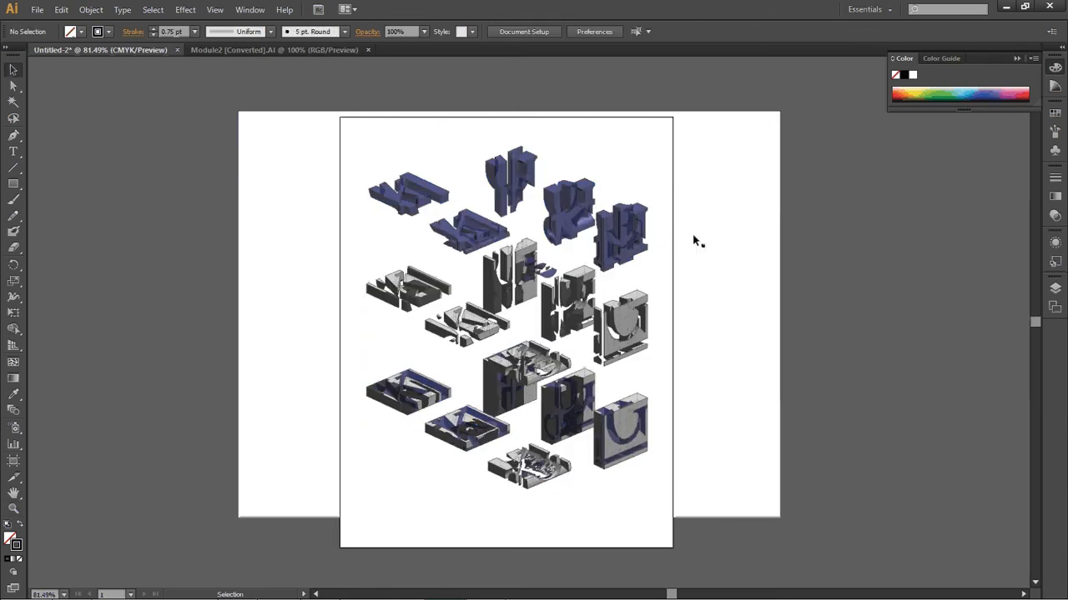
Zoom in on the modules to inspect the new line weights and dashed hidden lines
key("z")
left_click_drag(477, 136, 545, 216)
left_click_drag(256, 123, 617, 311)
left_click(641, 352, "alt")
left_click(643, 412, "alt")
left_click(642, 413, "alt")
left_click(519, 381, "alt")
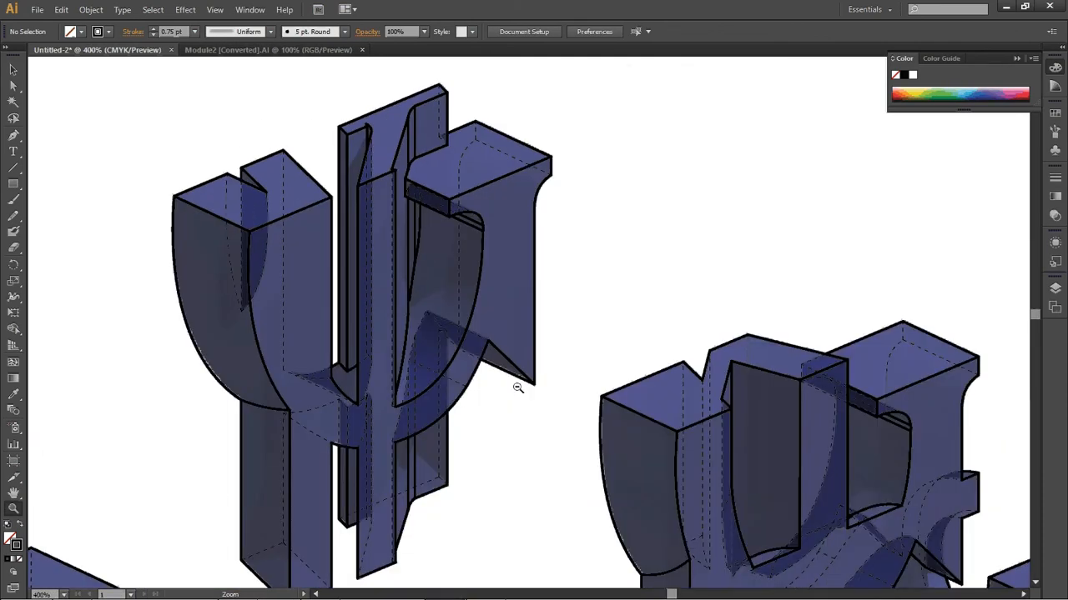
left_click(517, 386, "alt")
left_click(517, 386, "alt")
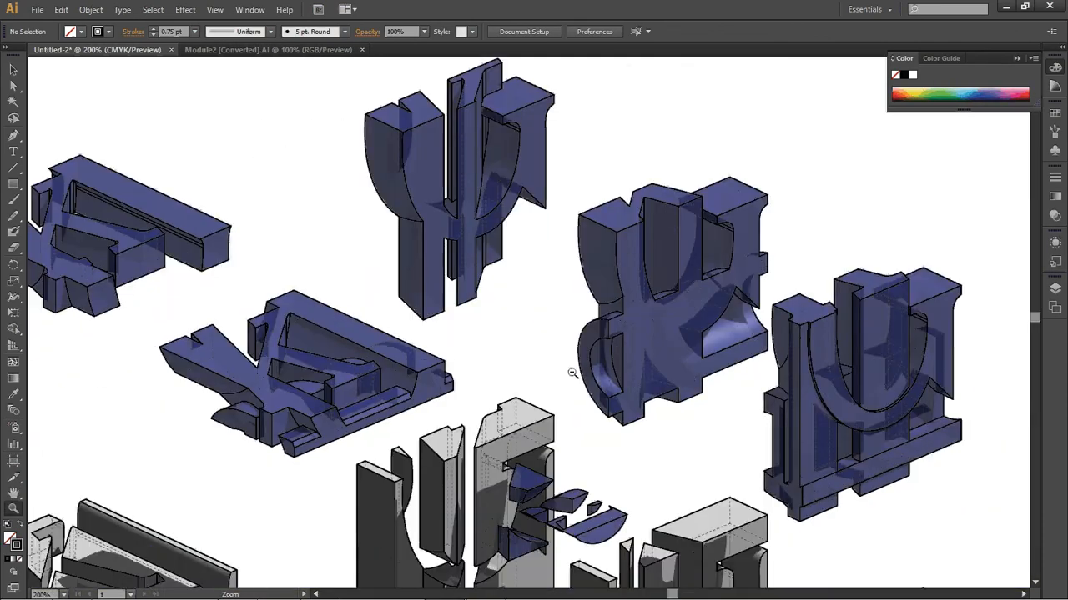
left_click(572, 373, "alt")
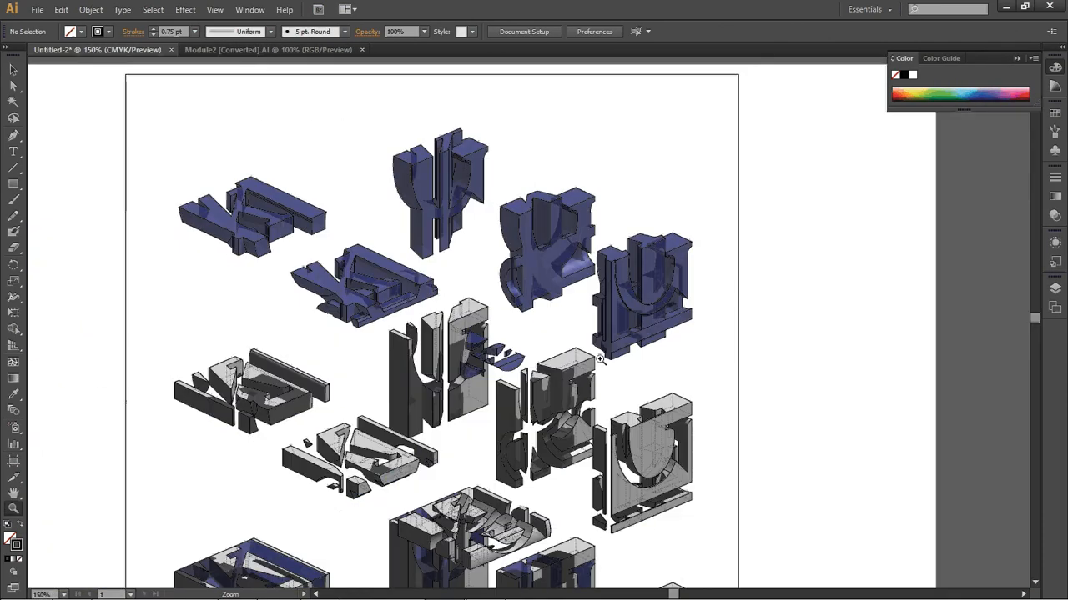
Select the rendered image and set its opacity to 50%
key("v")
left_click(732, 100)
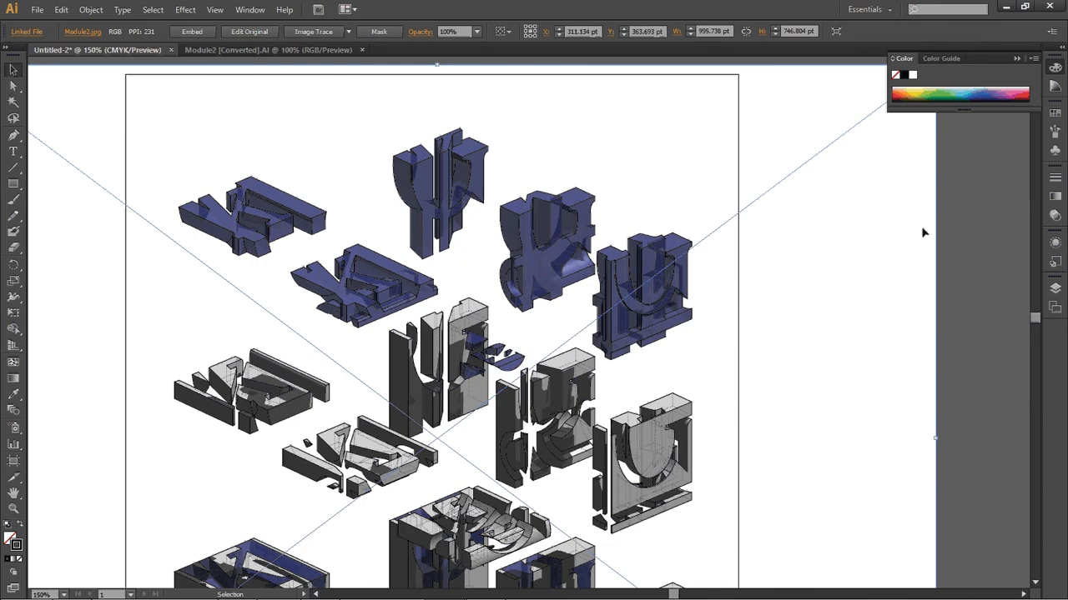
left_click(1057, 216)
left_click(250, 10)
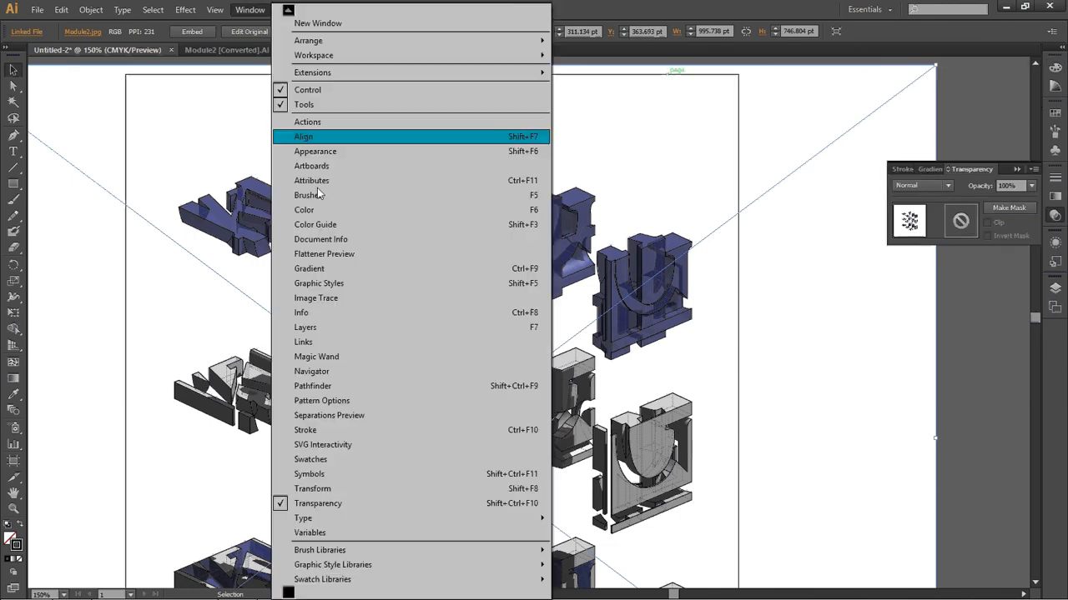
left_click(974, 168)
left_click(1055, 215)
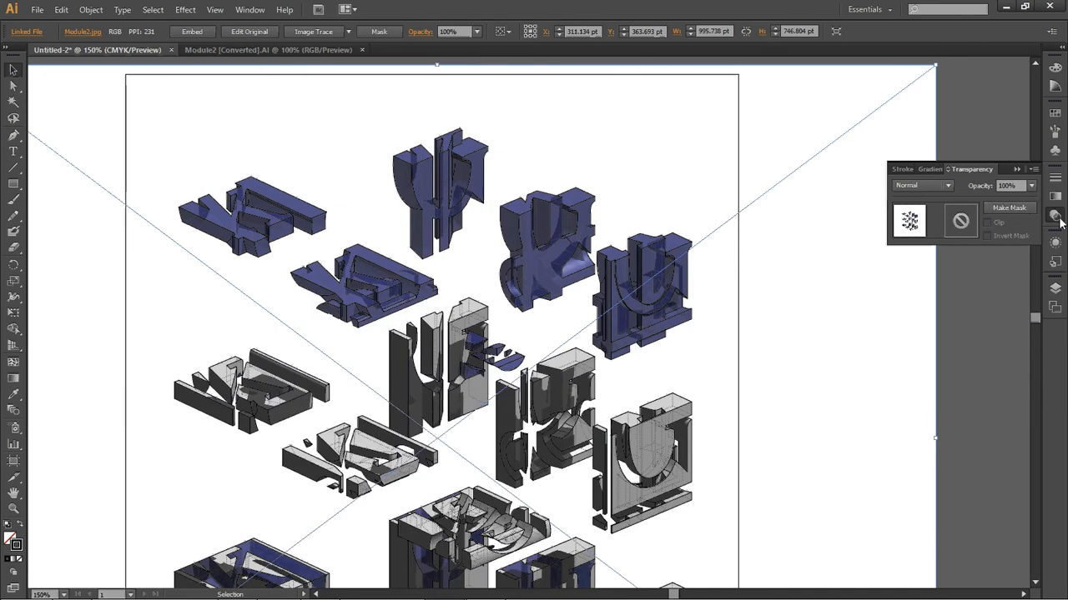
left_click(1032, 186)
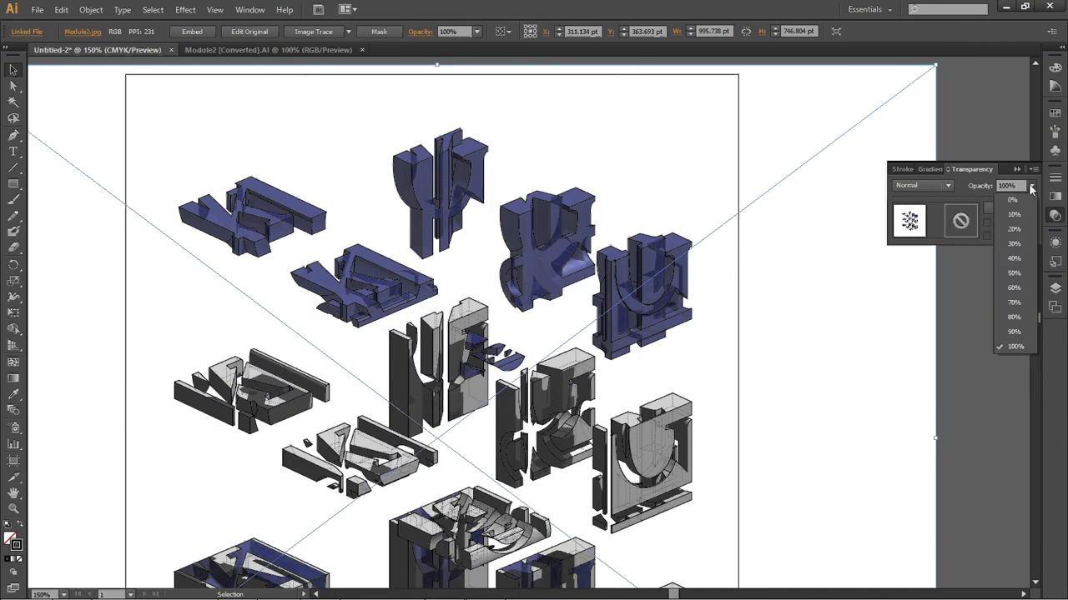
left_click(1014, 272)
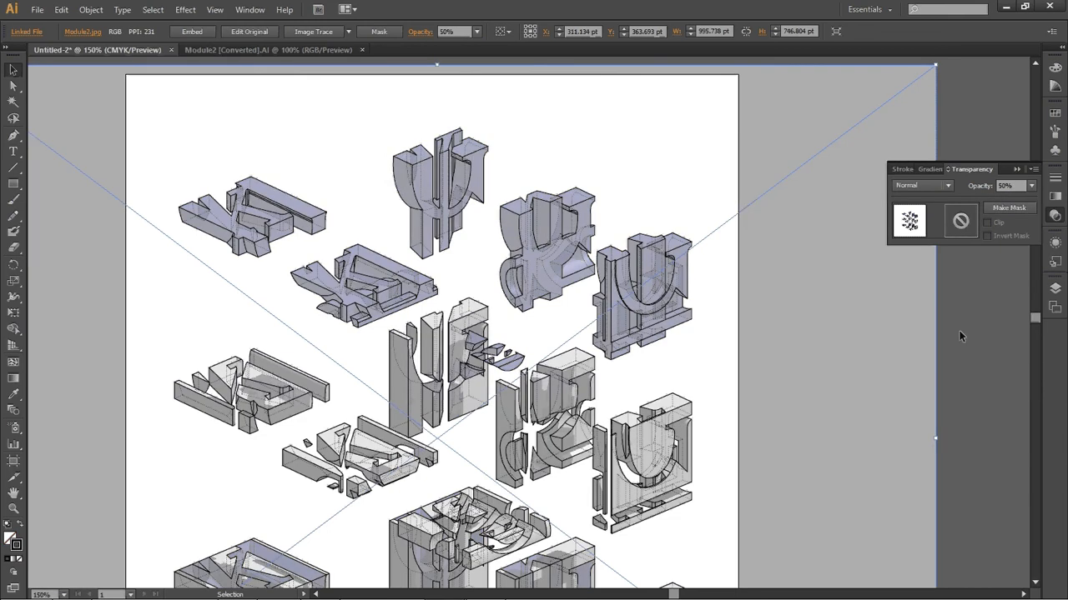
left_click(959, 331)
Zoom around the page to check the semi-transparent image against the line drawing
scroll(742, 307, "down", 2)
key("z")
left_click_drag(361, 188, 569, 341)
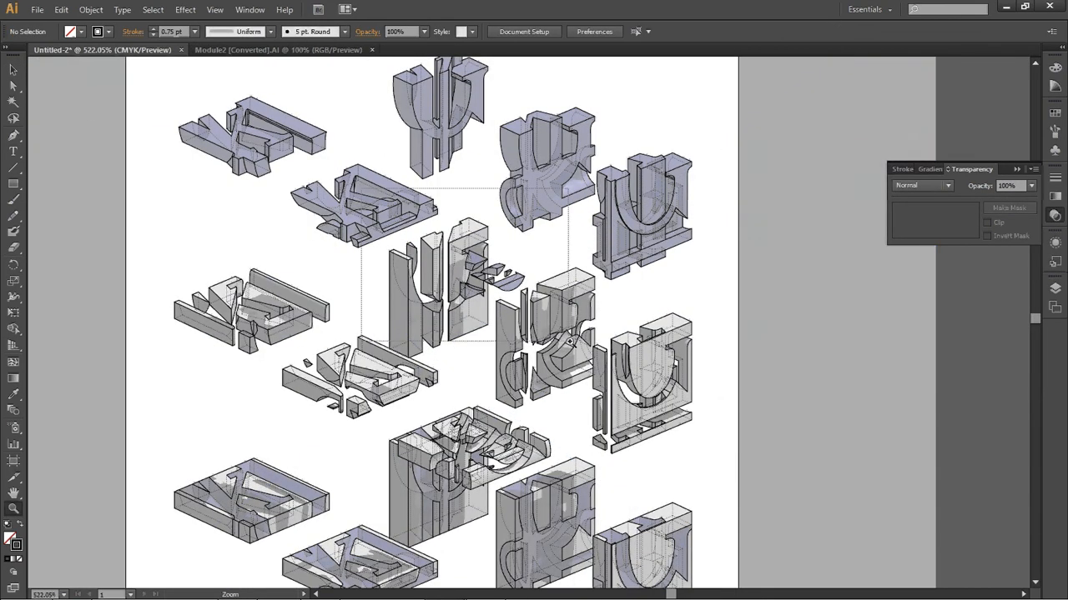
left_click(583, 388, "alt")
left_click(585, 391, "alt")
left_click(585, 390, "alt")
left_click(584, 390, "alt")
left_click(585, 391, "alt")
left_click(585, 391, "alt")
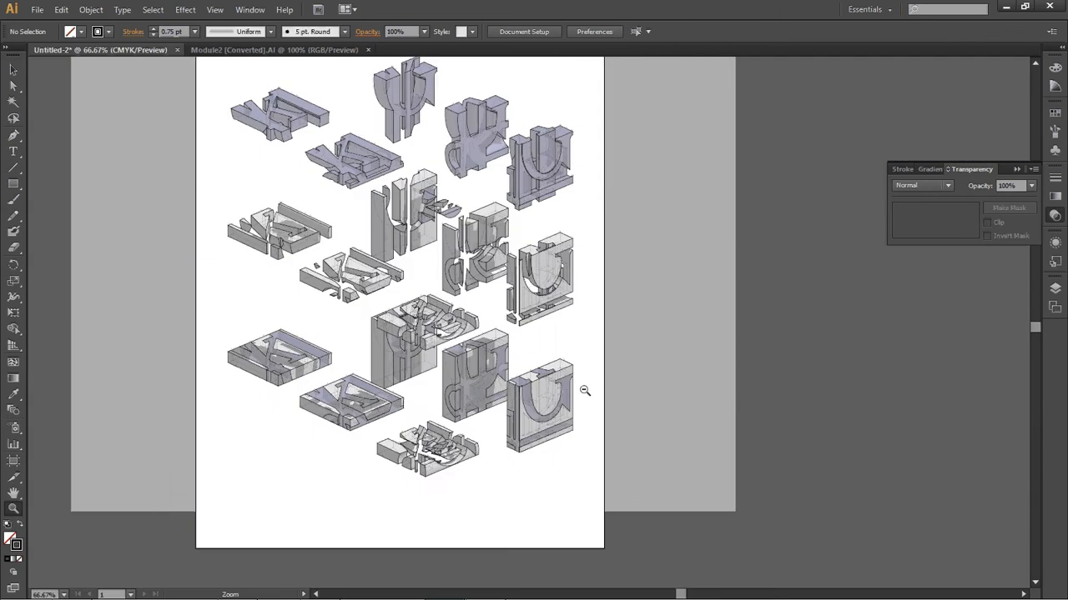
scroll(585, 390, "up", 2)
left_click_drag(272, 140, 557, 487)
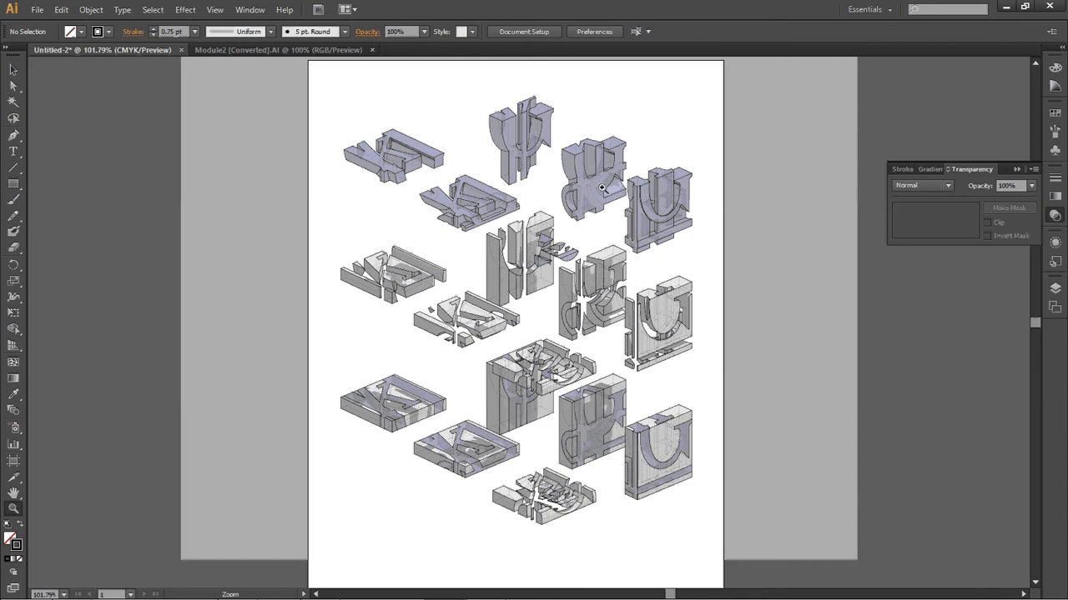
Save the document as an Adobe PDF named Module2 on the desktop with the High Quality Print preset
left_click(38, 10)
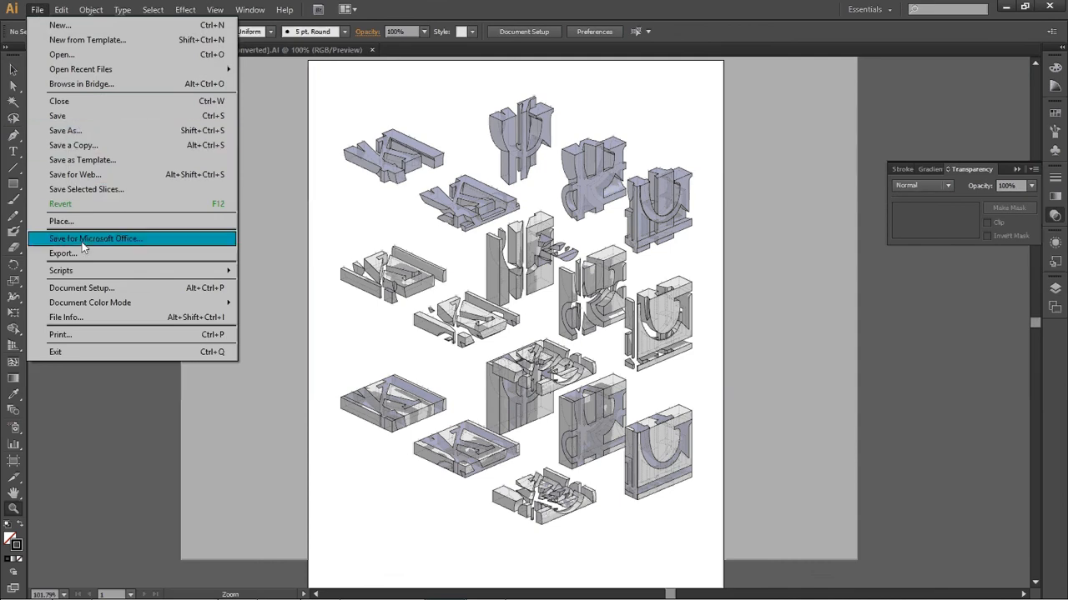
left_click(79, 130)
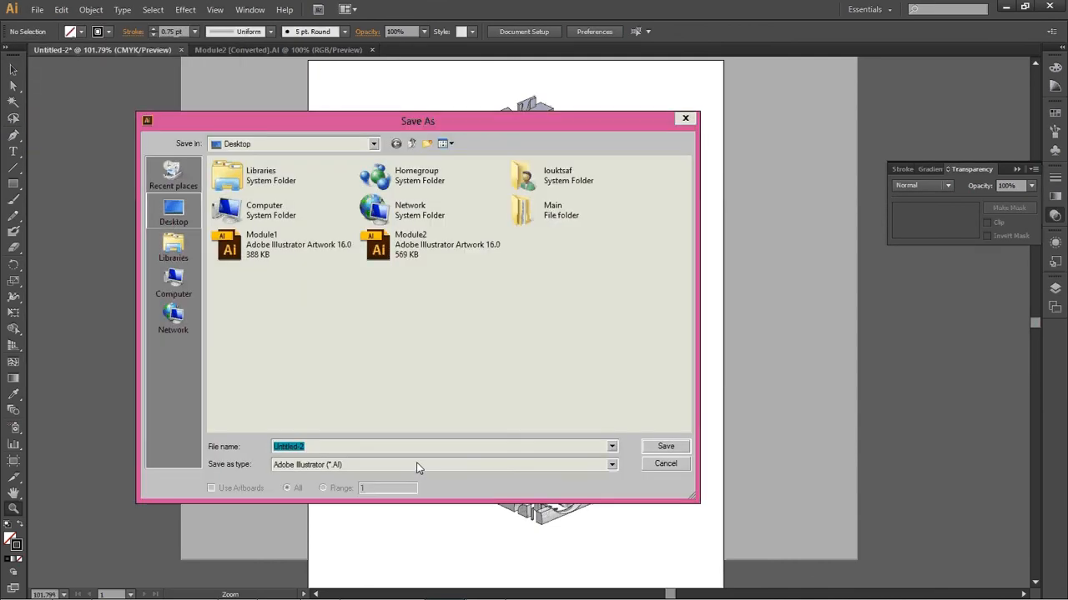
left_click(417, 465)
left_click(381, 495)
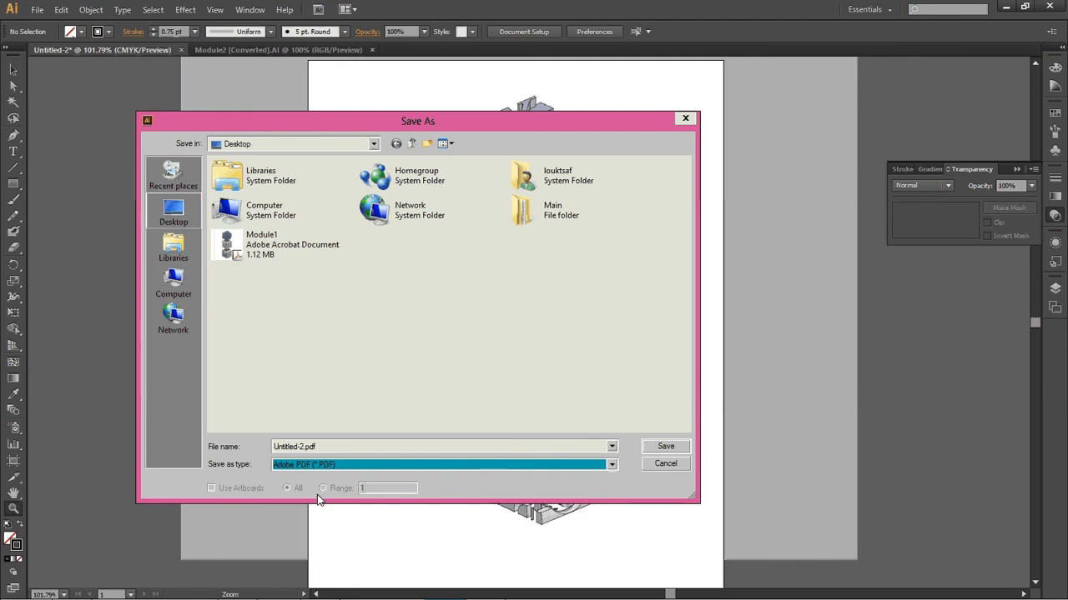
left_click(261, 259)
left_click(338, 447)
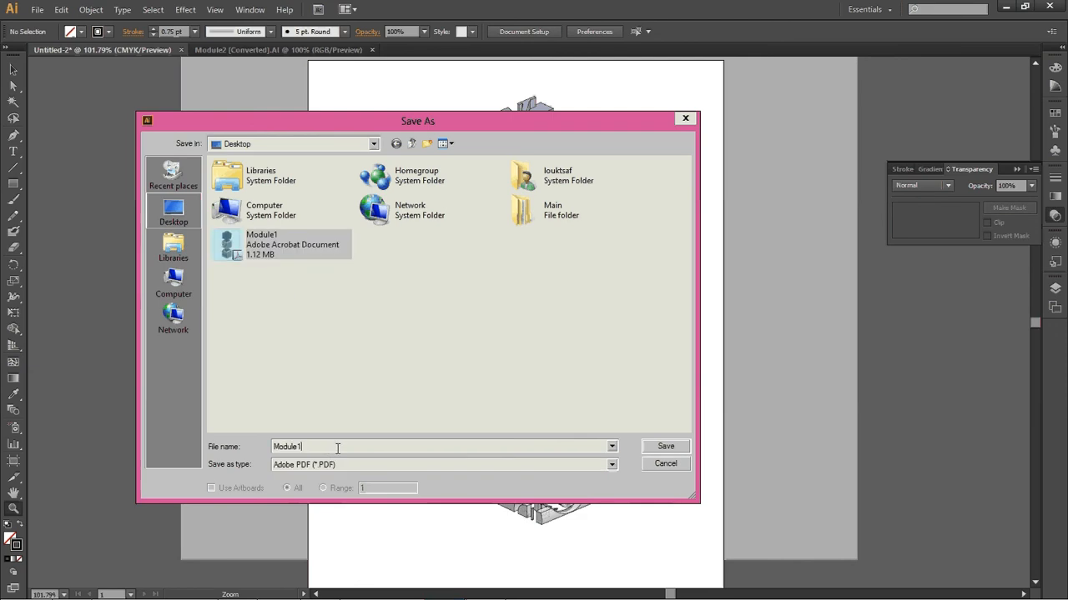
key("BackSpace")
type("2")
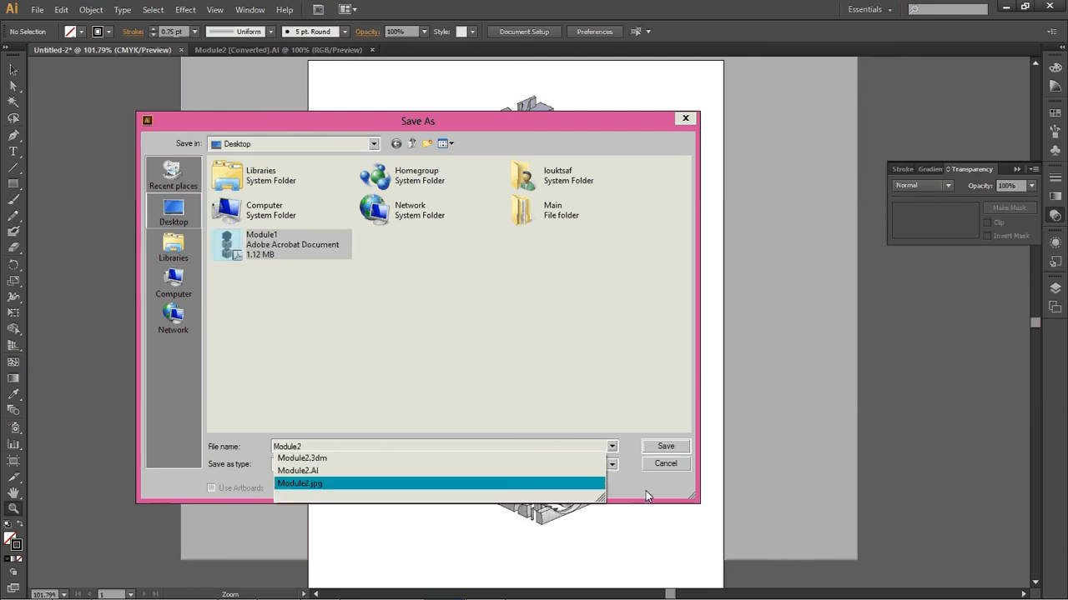
left_click(665, 448)
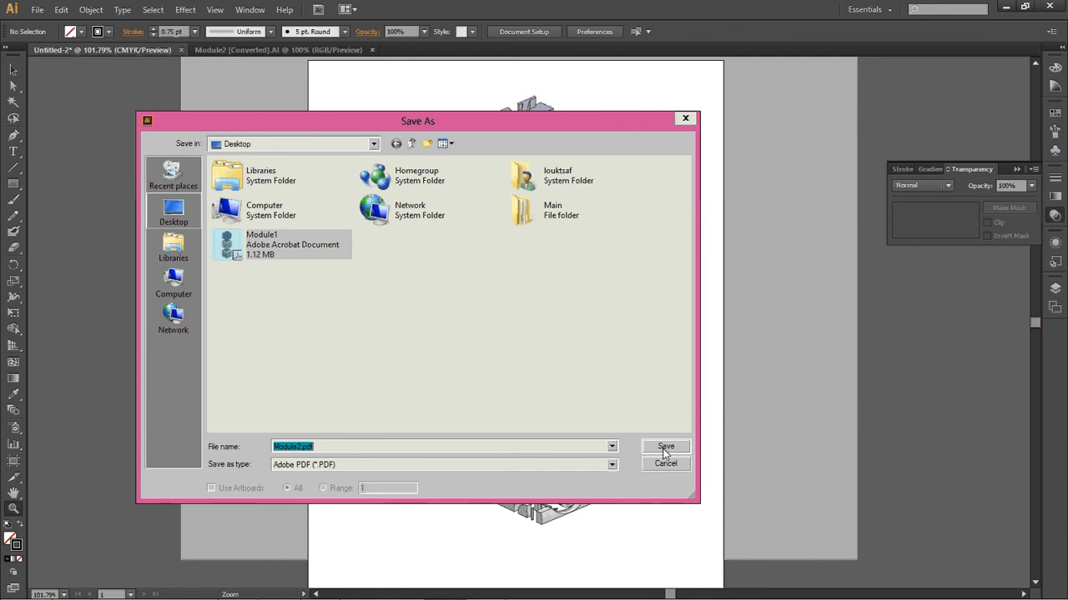
left_click(664, 448)
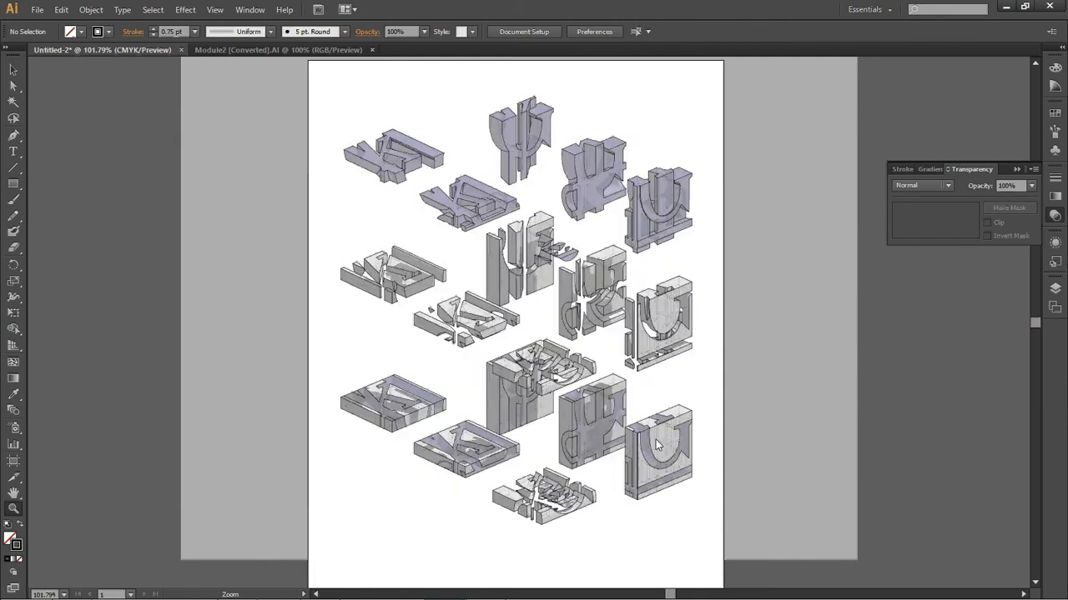
left_click(387, 147)
left_click(351, 195)
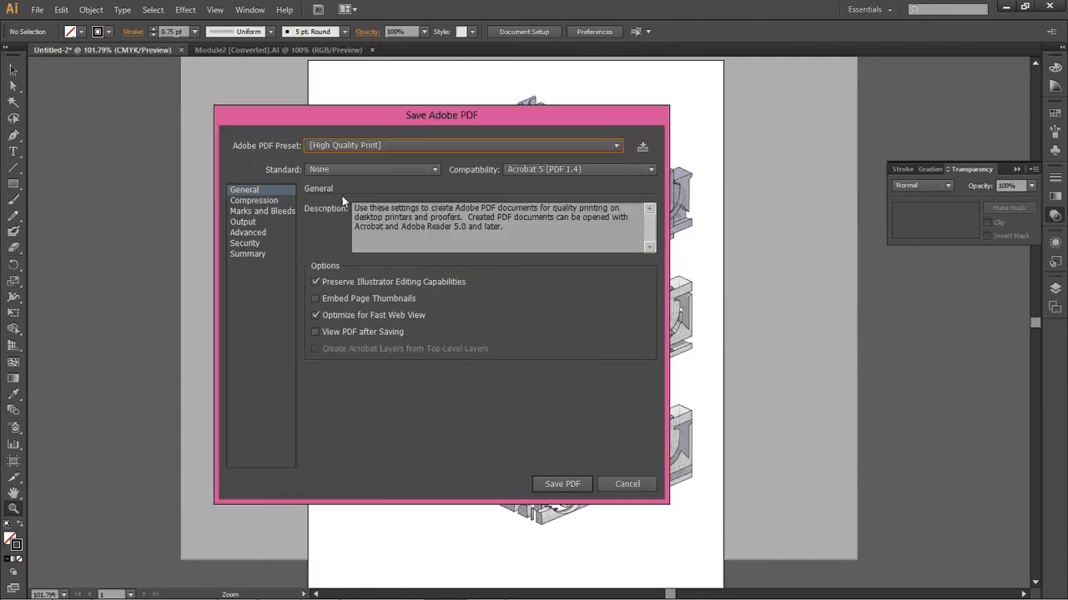
left_click(562, 482)
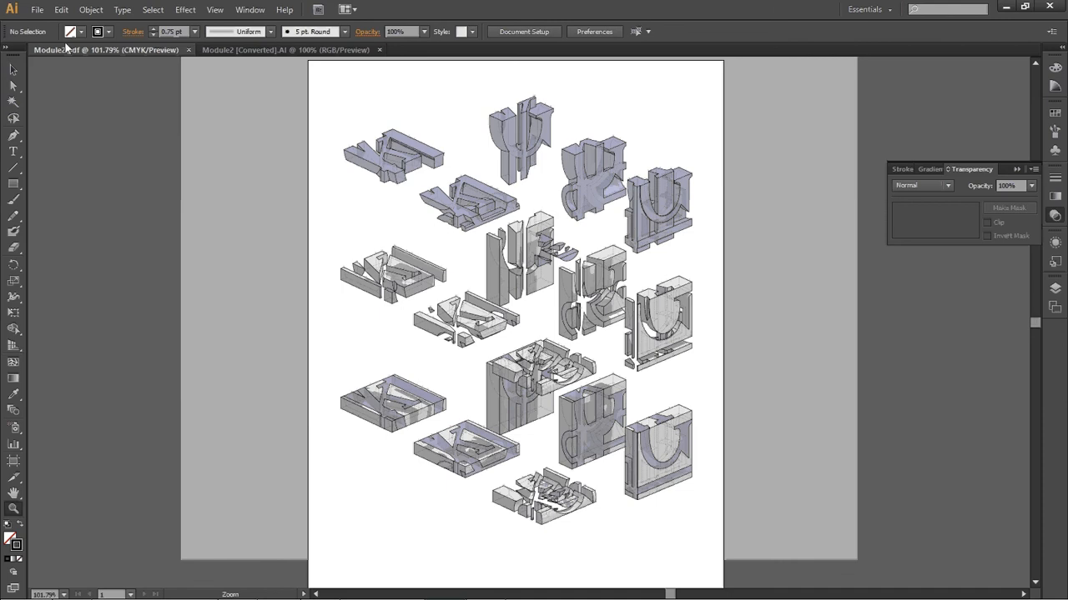
Switch to File Explorer, open the Module2 PDF in Adobe Acrobat, and scroll through it to inspect the exported drawing
left_click(37, 9)
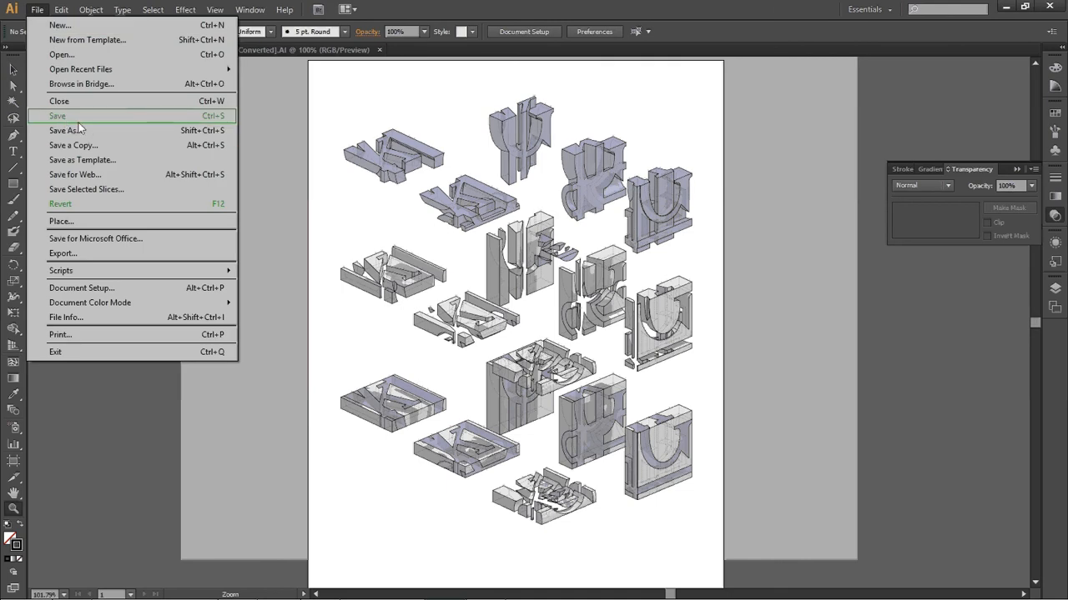
left_click(775, 222)
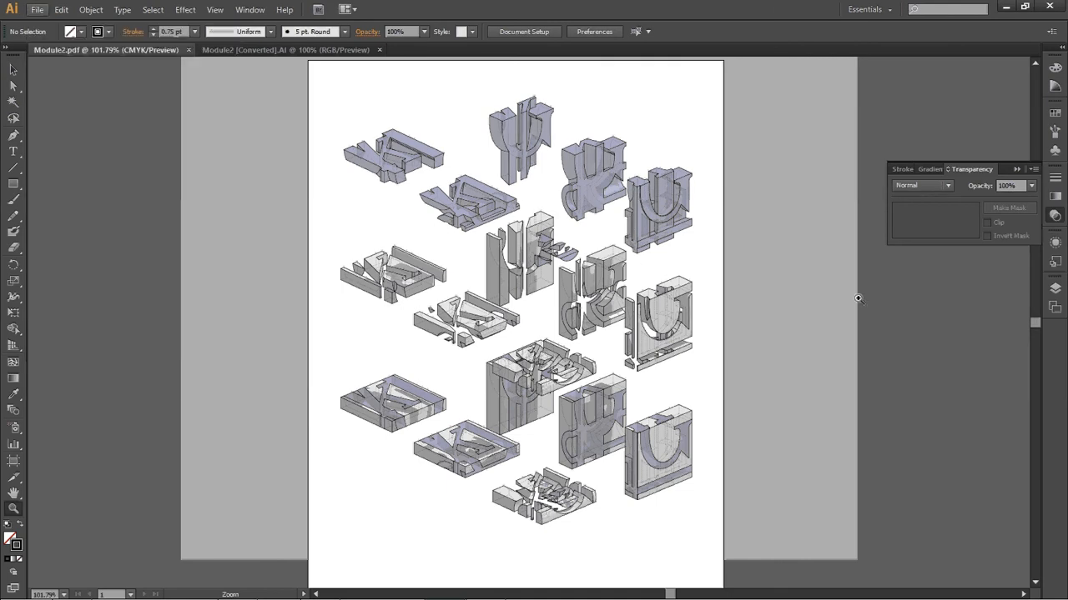
key("ctrl")
key("alt+Tab")
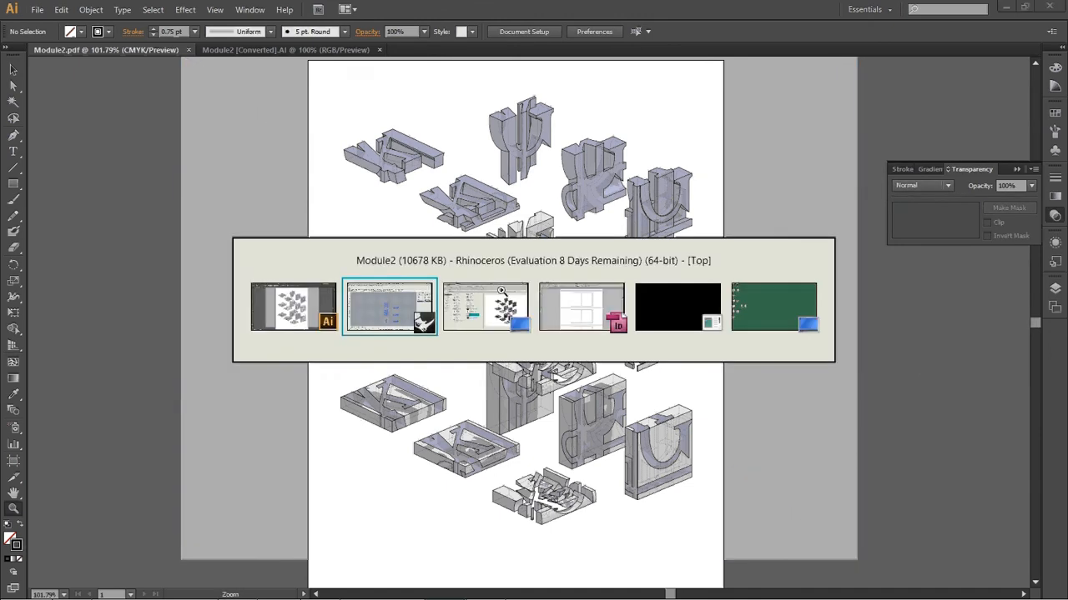
double_click(336, 408)
left_click(336, 413)
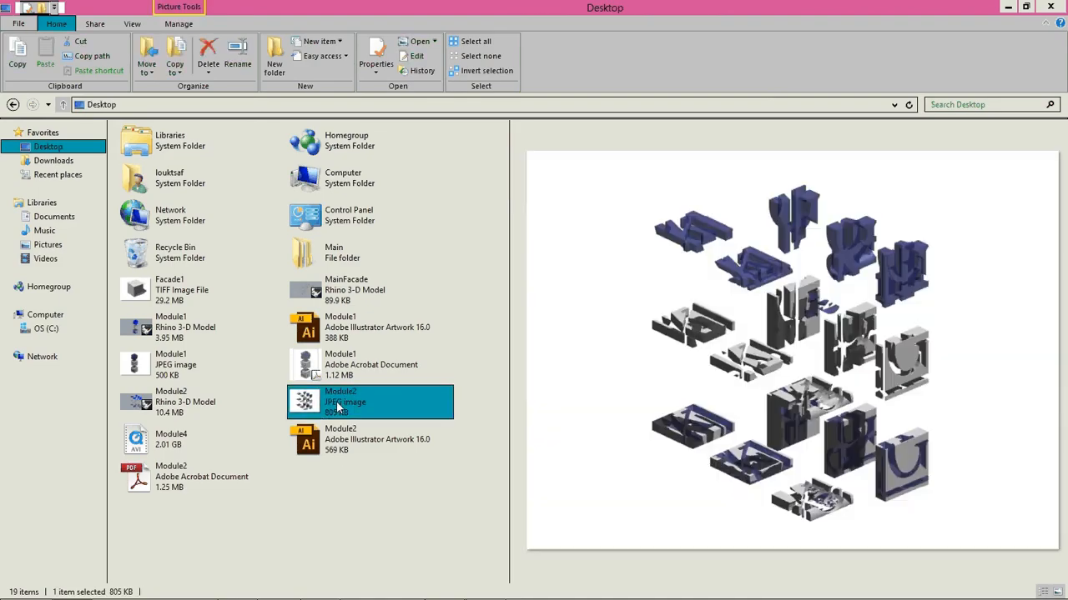
left_click(171, 486)
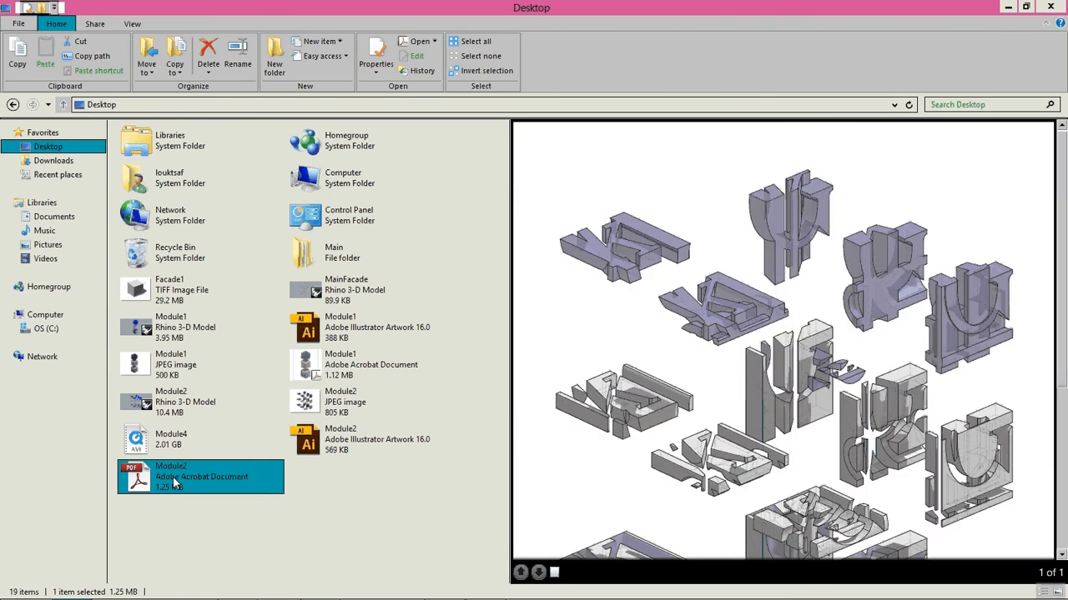
double_click(174, 483)
scroll(615, 314, "up", 3, "ctrl")
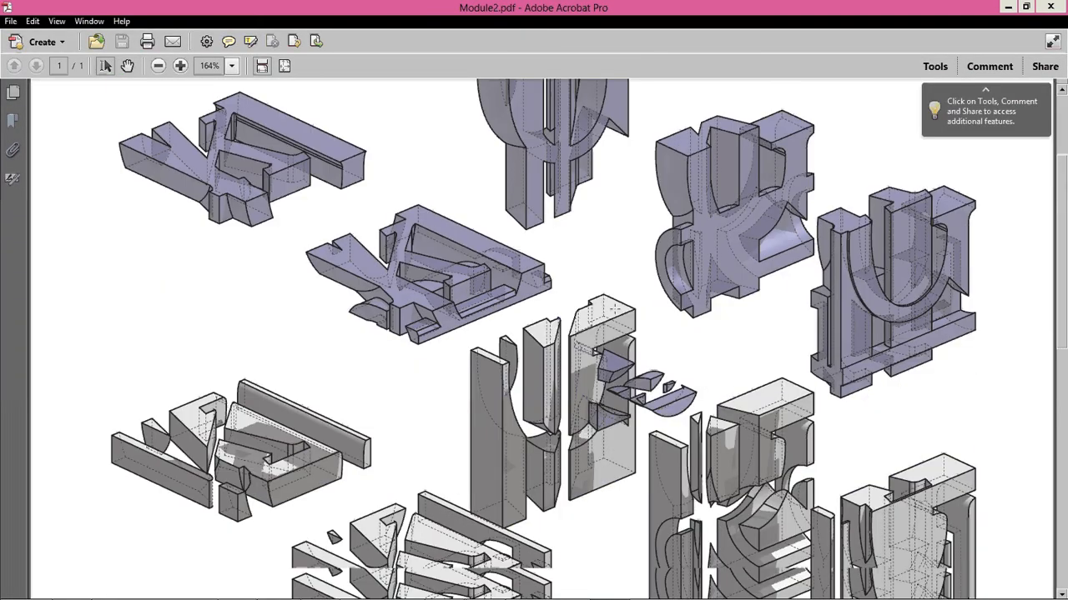
scroll(615, 314, "down", 3)
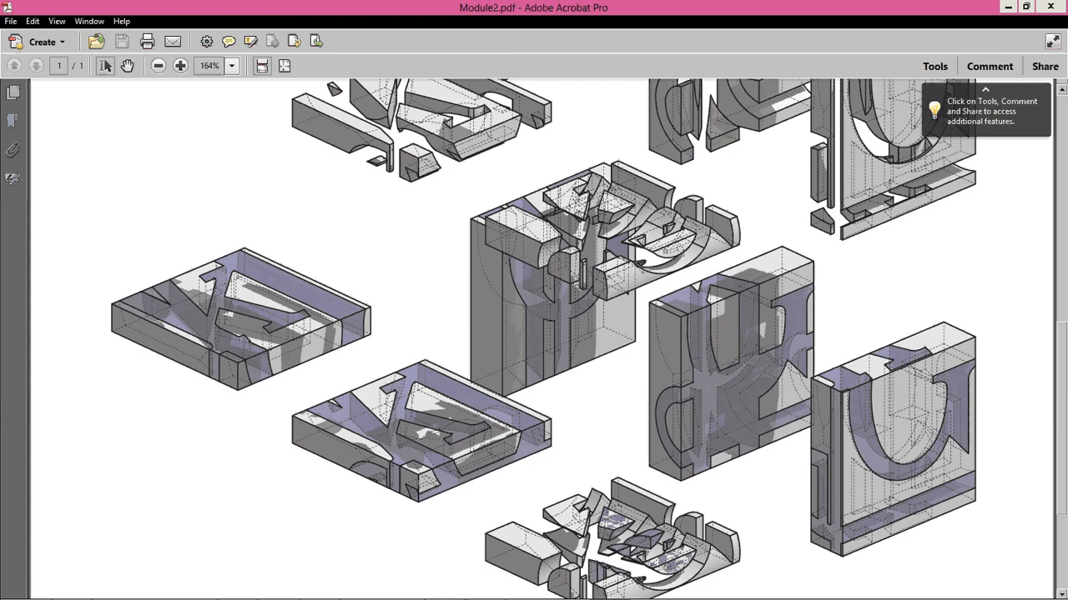
scroll(651, 363, "down", 10)
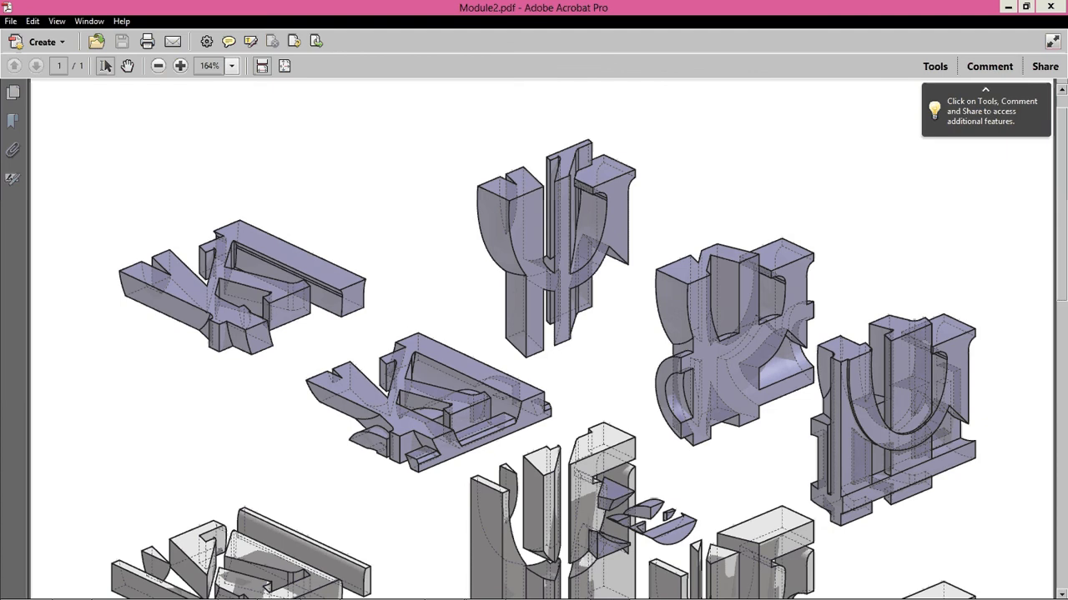
scroll(542, 338, "down", 8)
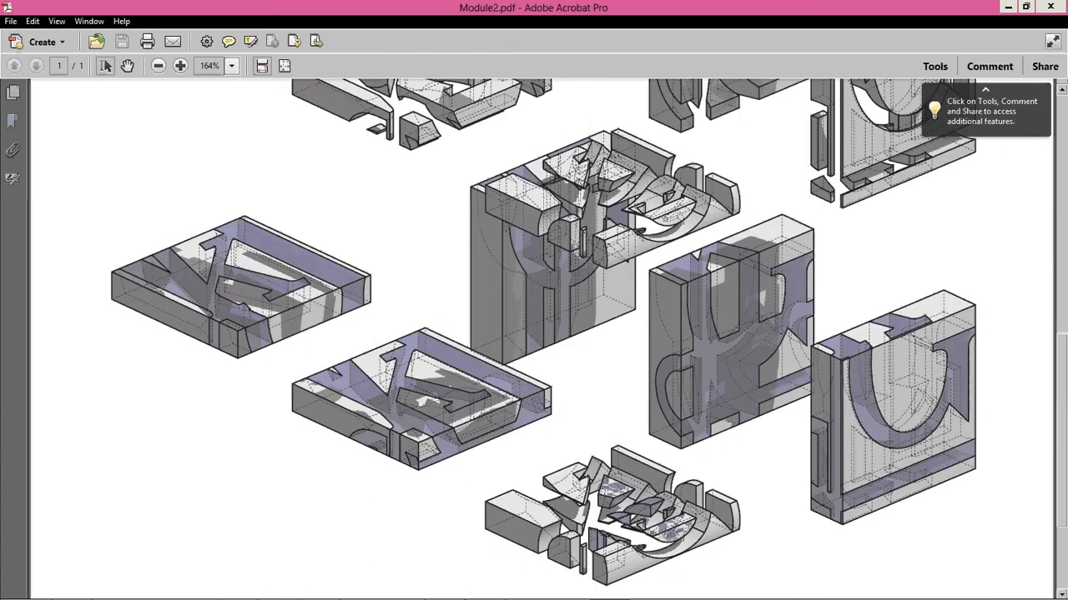